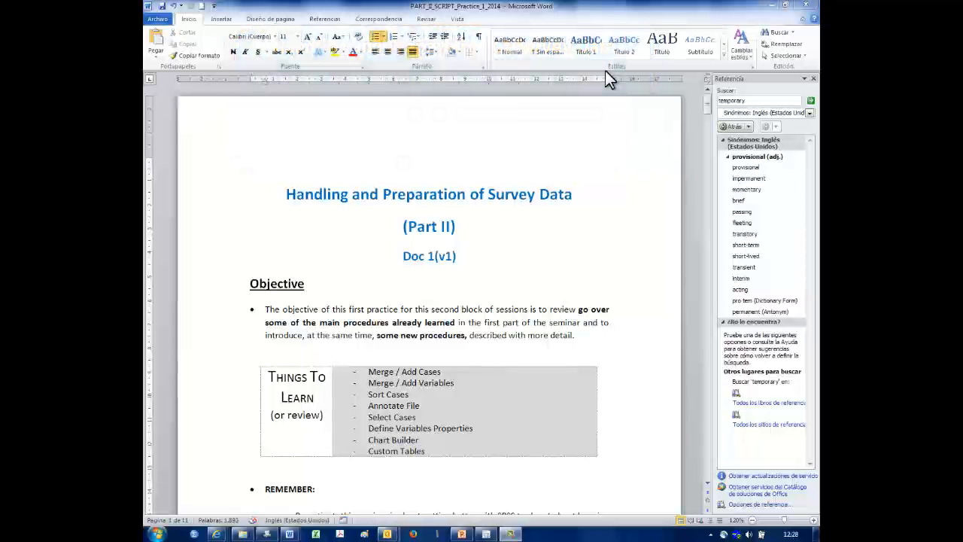
- Review the practice document's descriptions of the three Telcom files: CALLS_Current, CALLS_Closed and DEMOGRAPHICS
click(519, 334)
scroll(527, 316, down, 3)
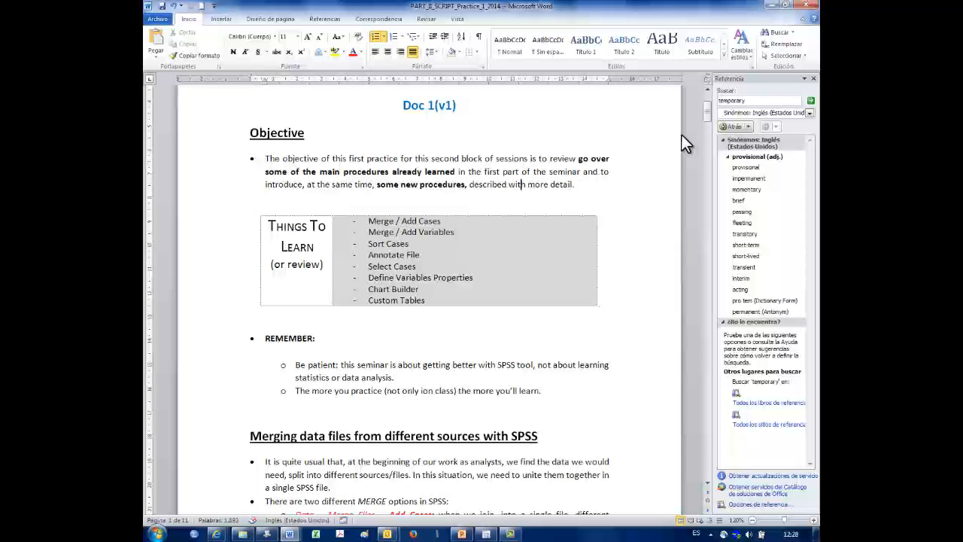
drag(709, 109, 704, 199)
click(473, 166)
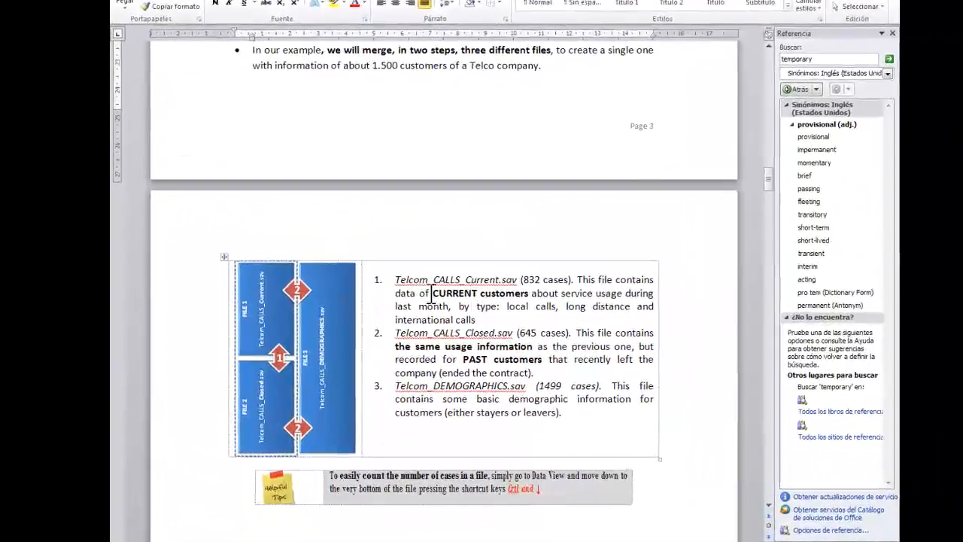
drag(394, 282, 527, 274)
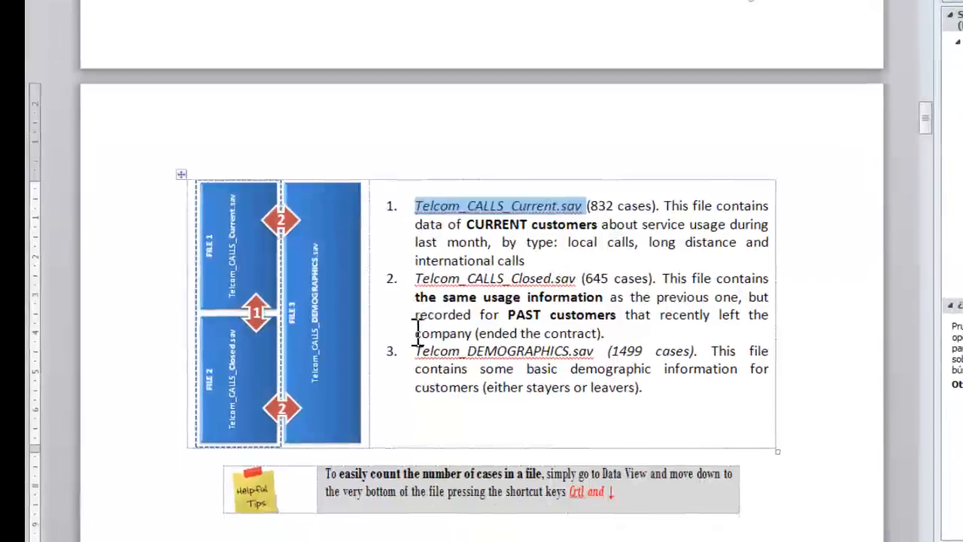
drag(413, 380, 450, 382)
drag(408, 327, 523, 328)
drag(540, 275, 566, 275)
drag(420, 352, 540, 352)
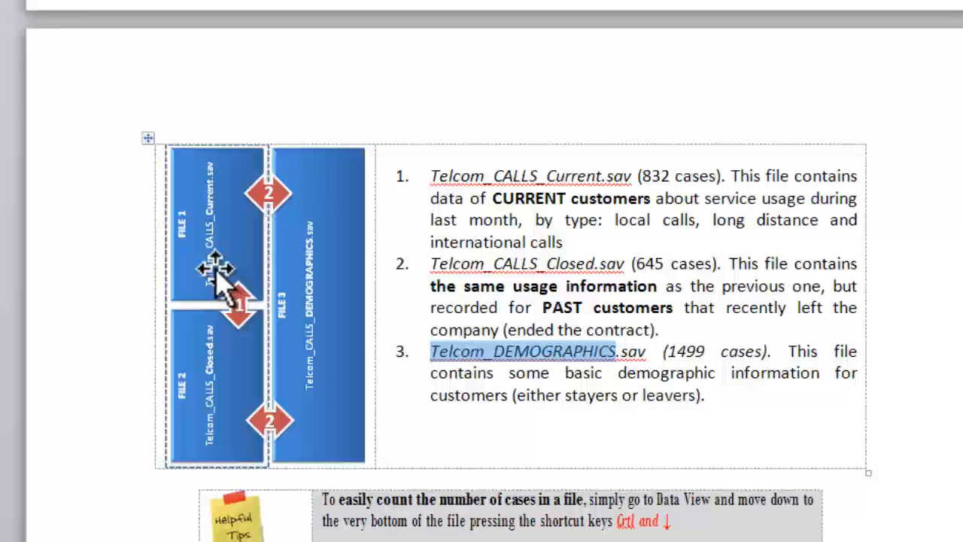
- Highlight the practice document's paragraph about first opening the three files in SPSS
click(741, 403)
scroll(741, 400, down, 3)
scroll(741, 403, down, 1)
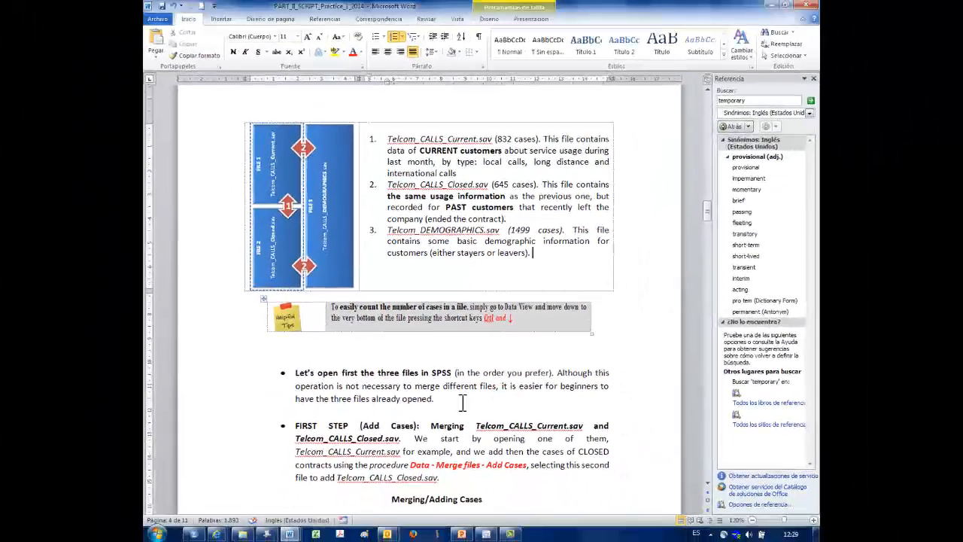
drag(462, 402, 295, 372)
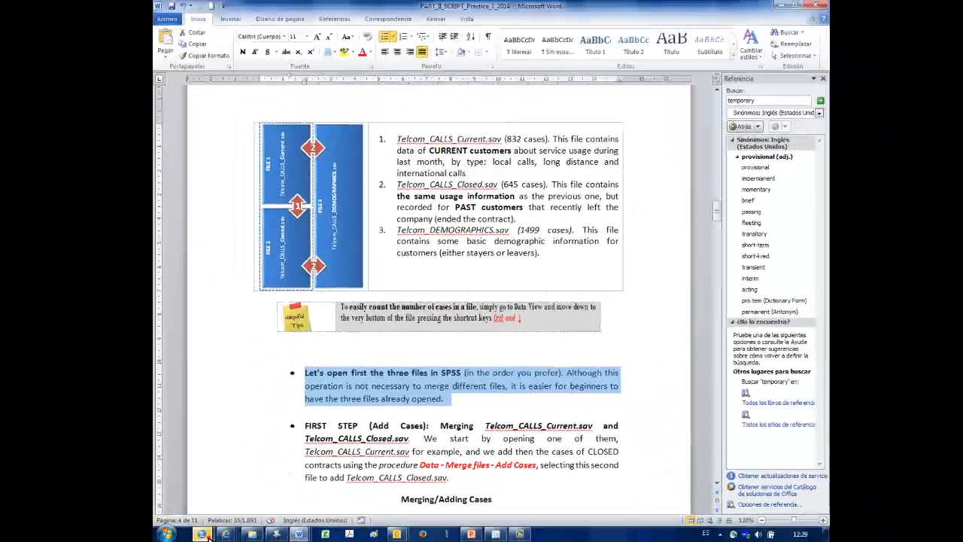
- Switch to IBM SPSS Statistics, dismiss its startup dialog and open the recently used data file Telcom_CALLS_Current.sav
click(204, 534)
click(323, 496)
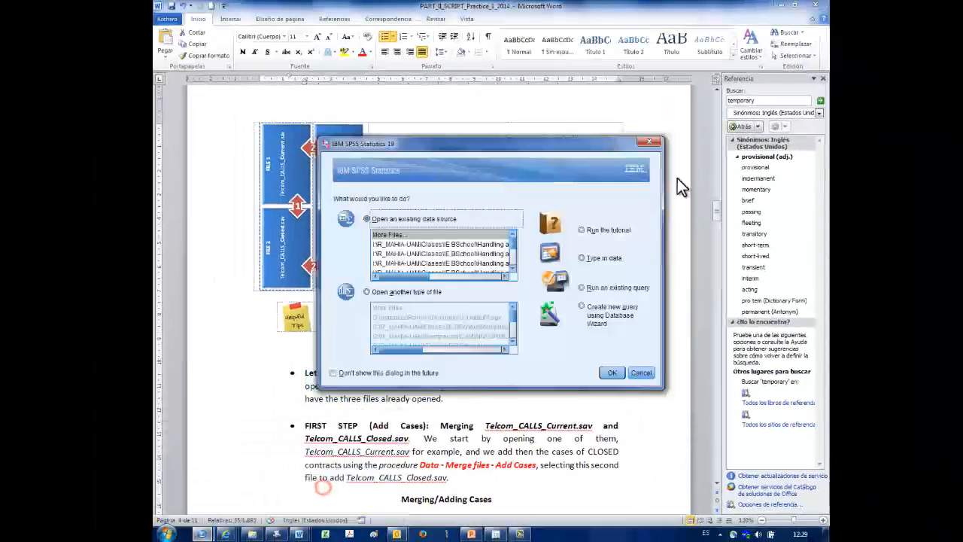
click(652, 142)
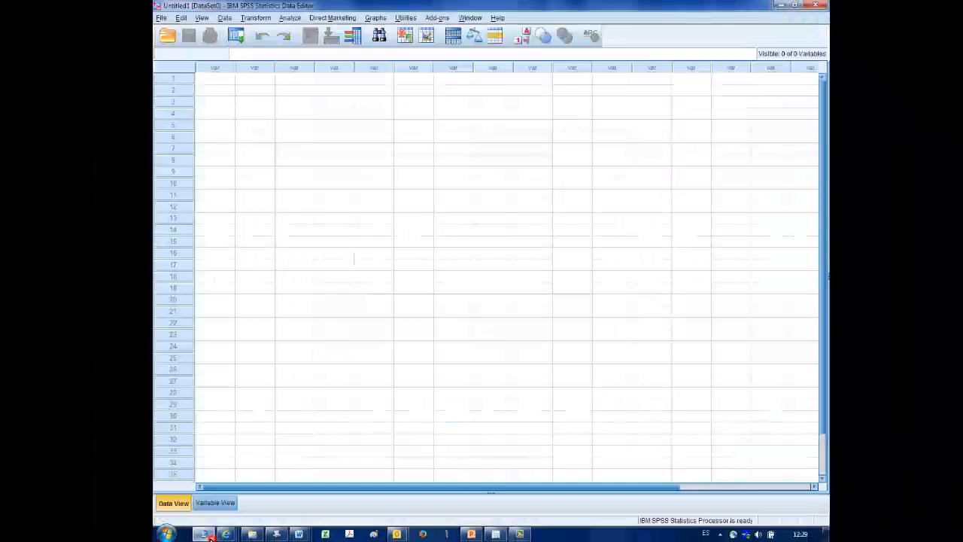
click(161, 17)
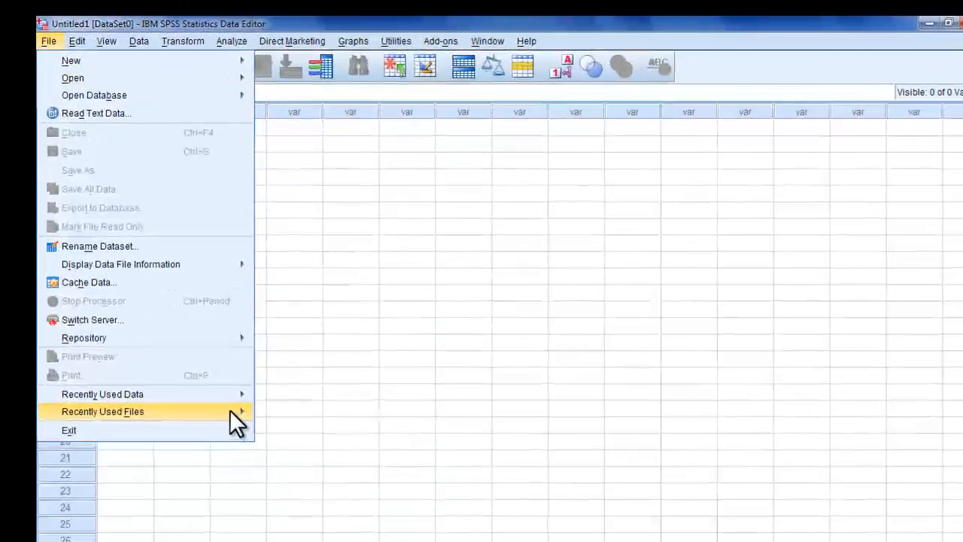
mouse_move(263, 319)
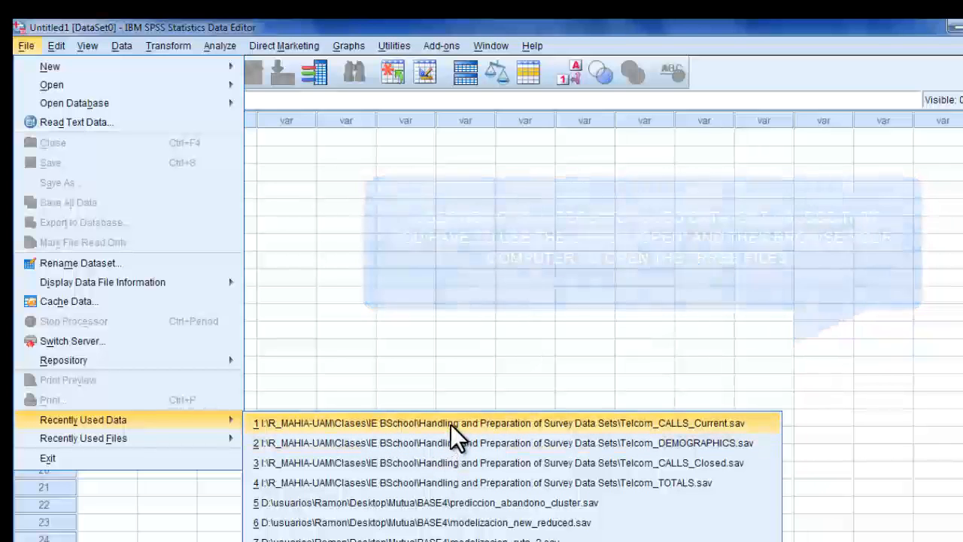
click(453, 425)
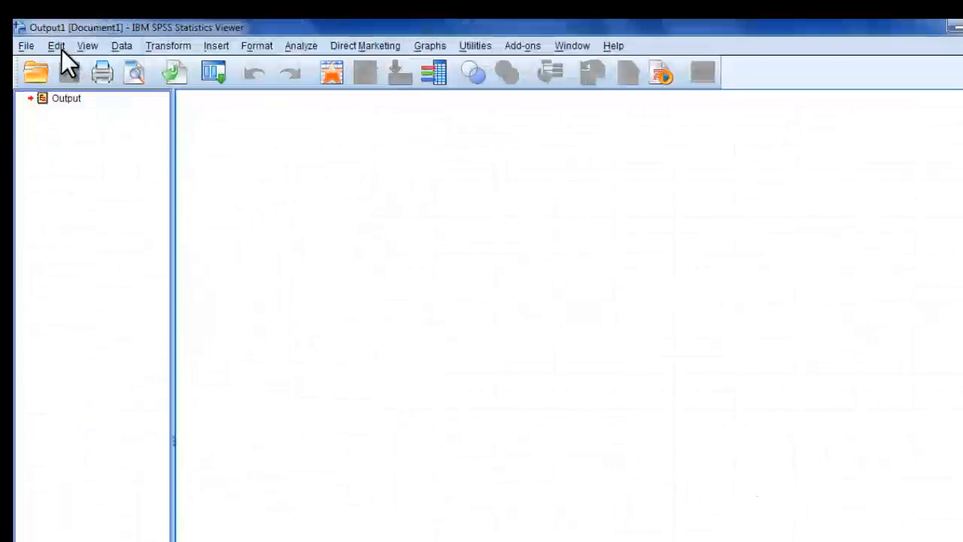
- Open the recently used data files Telcom_CALLS_Closed.sav and Telcom_DEMOGRAPHICS.sav
click(27, 47)
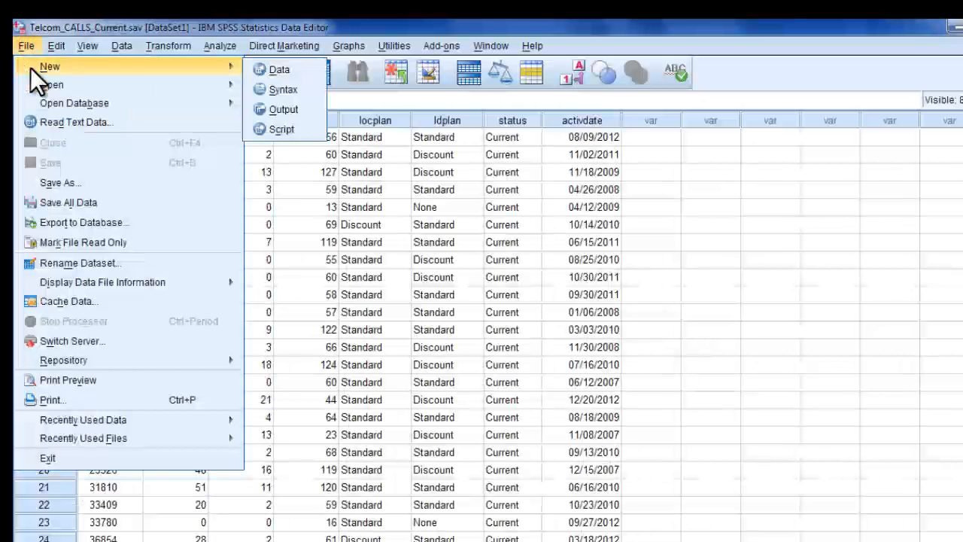
mouse_move(124, 420)
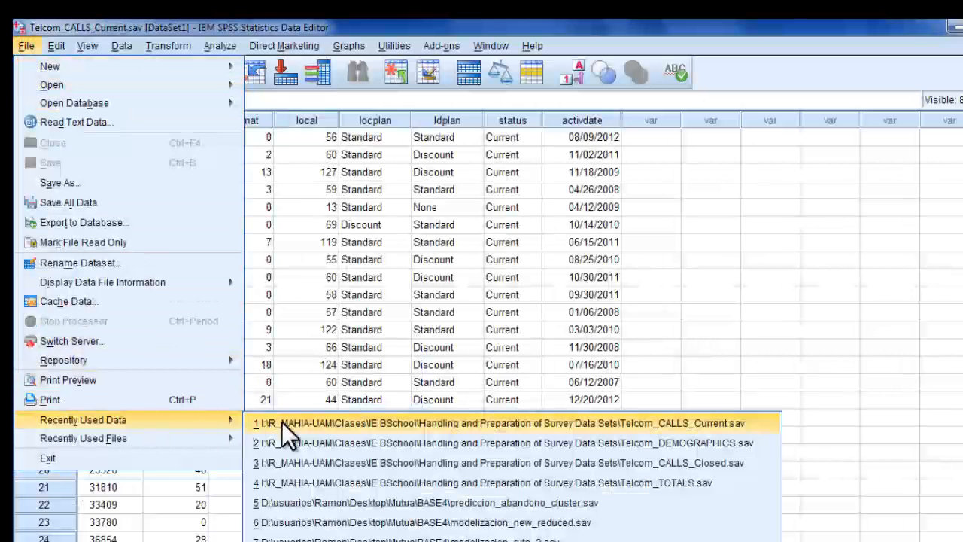
click(330, 461)
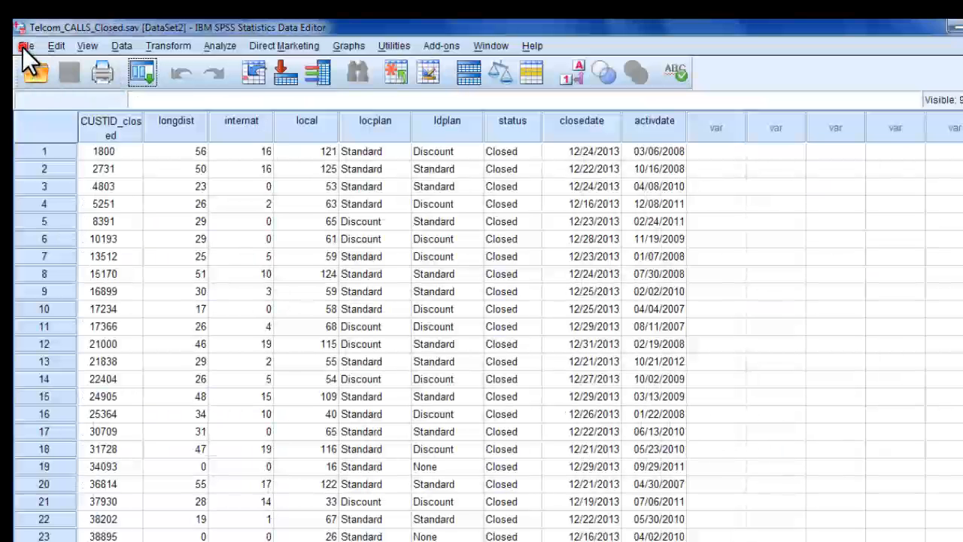
click(24, 47)
mouse_move(174, 423)
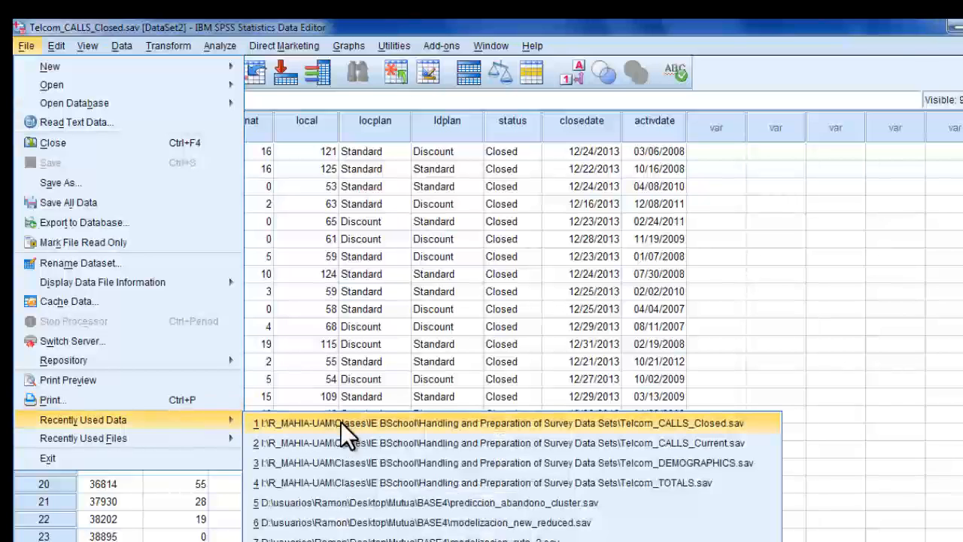
click(427, 463)
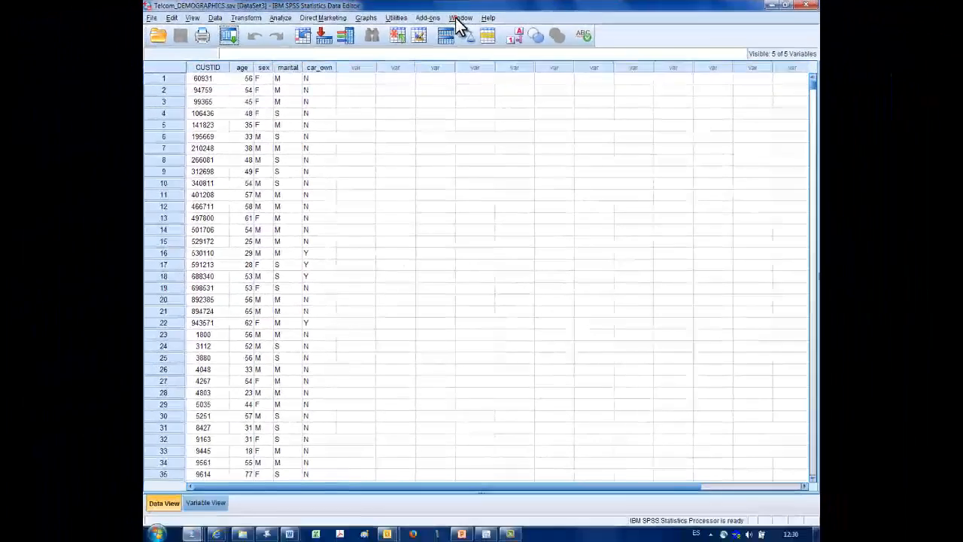
- Make Telcom_CALLS_Current.sav the active dataset and start merging files by adding cases to it
click(471, 30)
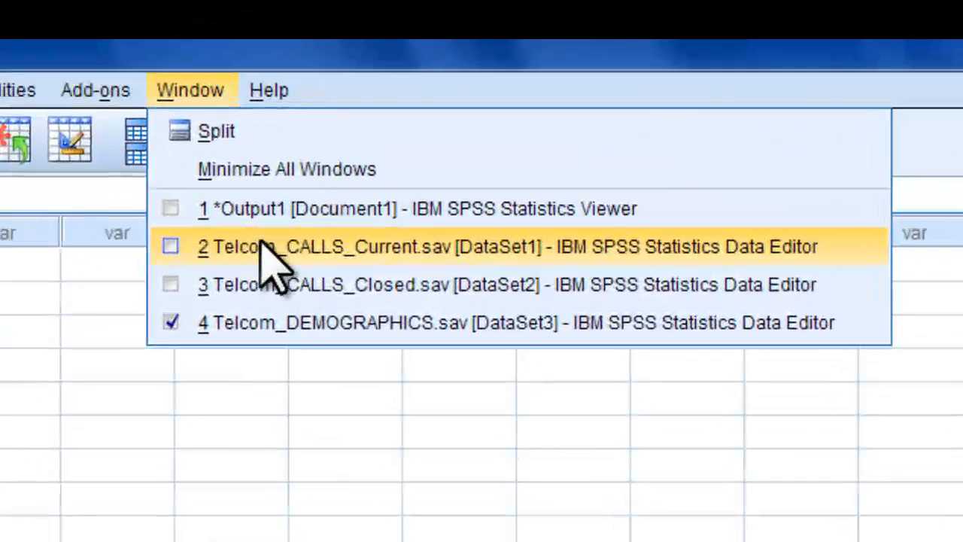
click(336, 188)
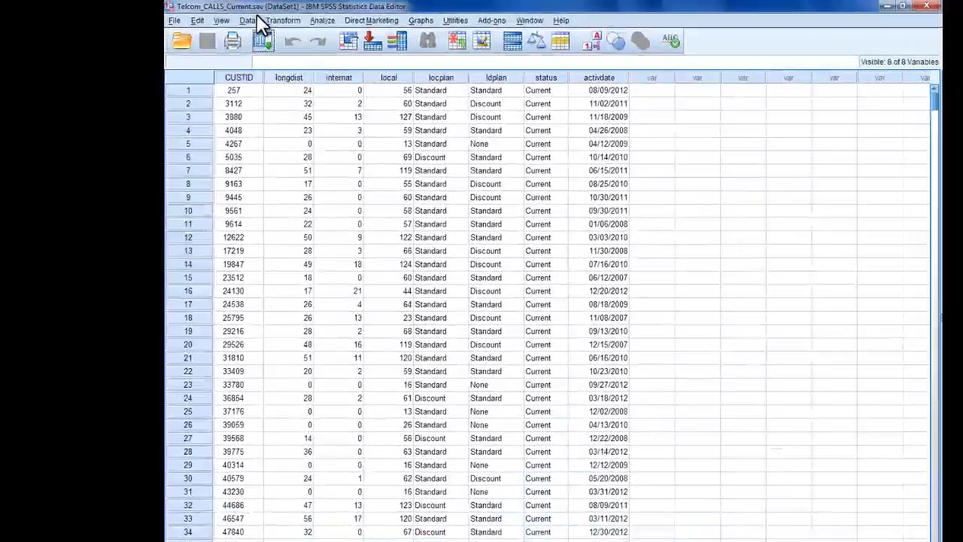
click(215, 17)
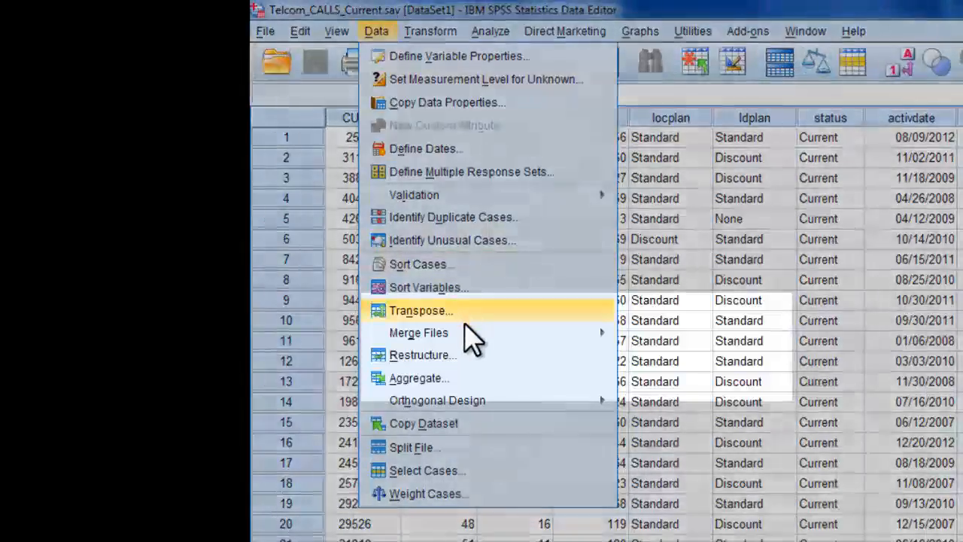
mouse_move(472, 338)
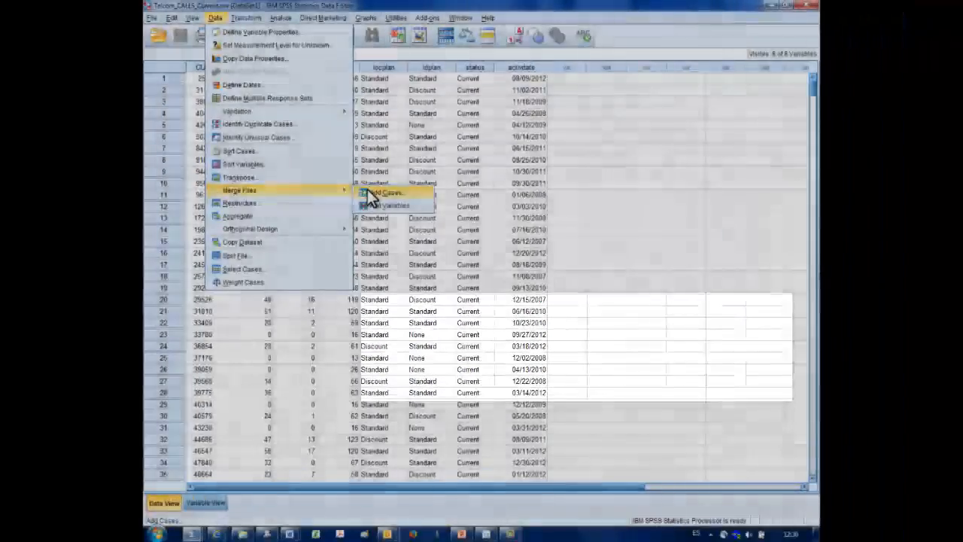
click(646, 339)
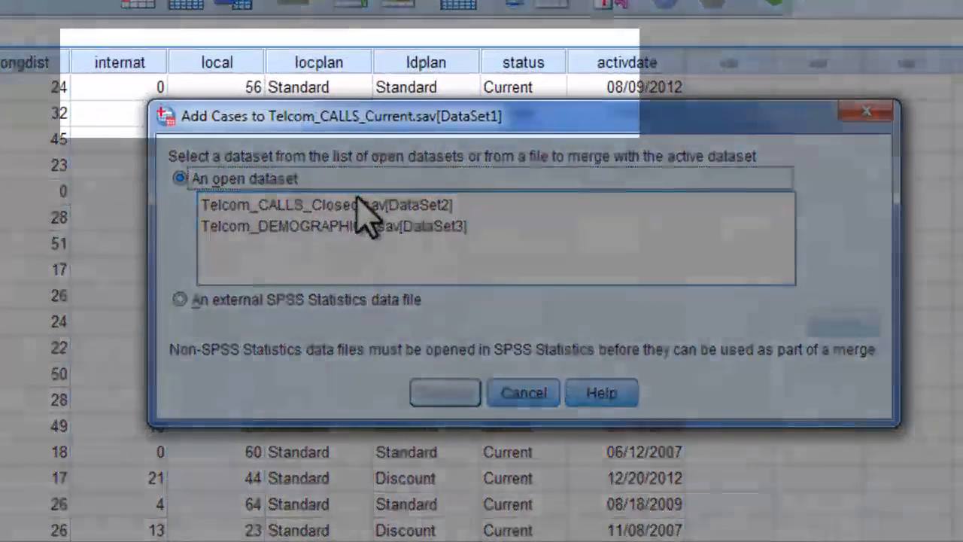
- Choose the open dataset Telcom_CALLS_Closed.sav as the source of the added cases and continue to the variable pairing
click(385, 208)
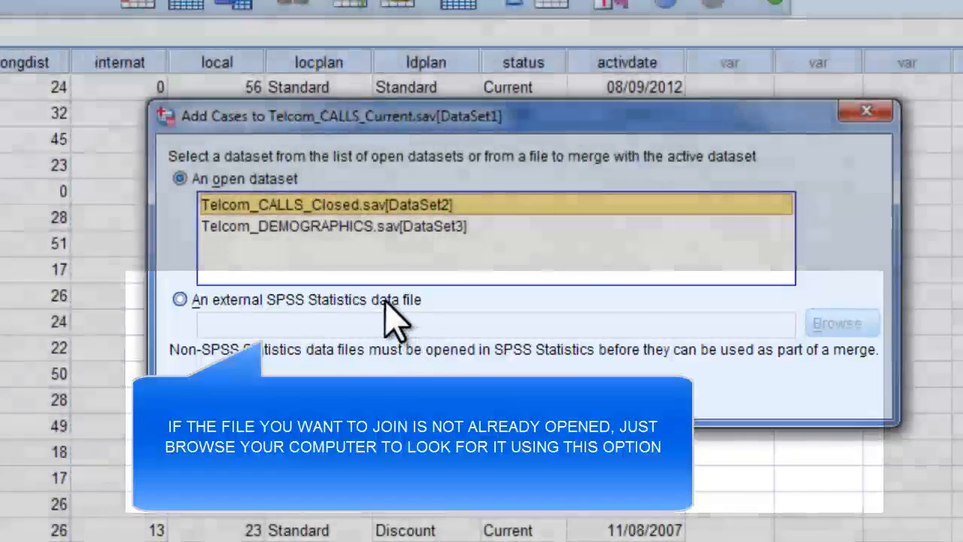
click(386, 300)
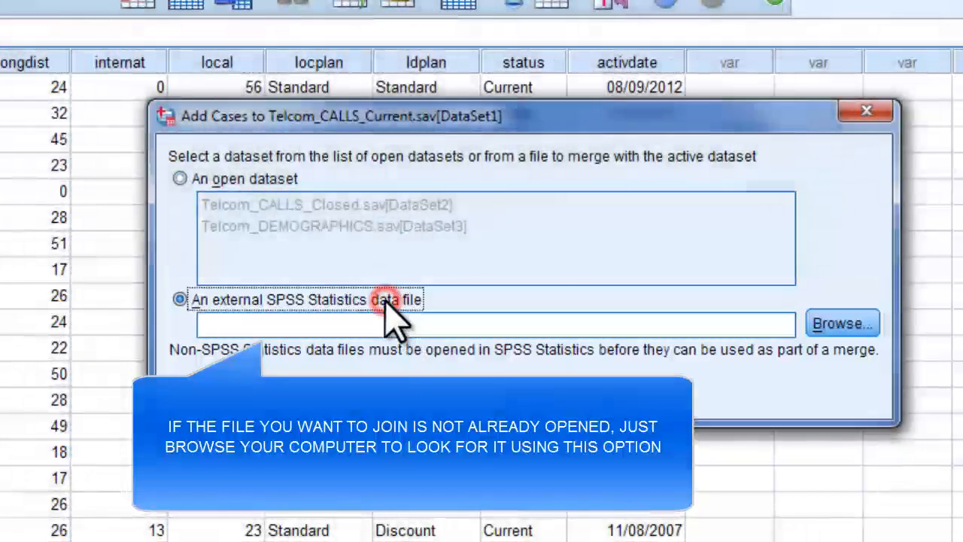
click(273, 181)
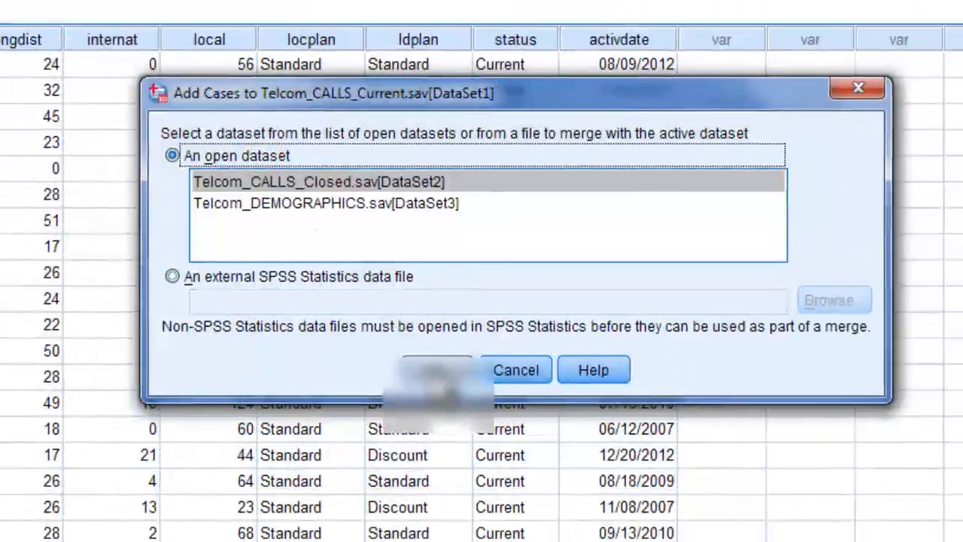
click(445, 393)
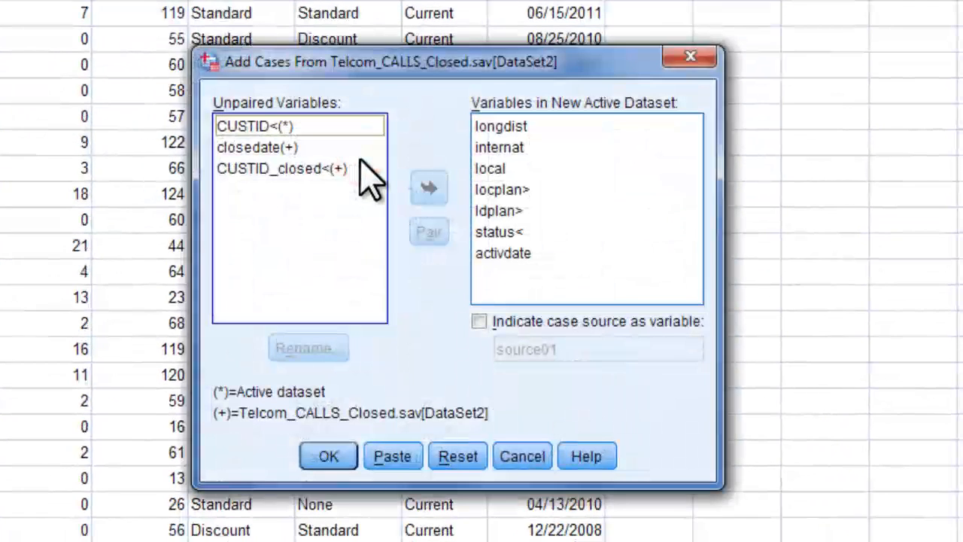
- Pair CUSTID with CUSTID_closed for the new active dataset, leave closedate out, and run the merge
ctrl+click(360, 159)
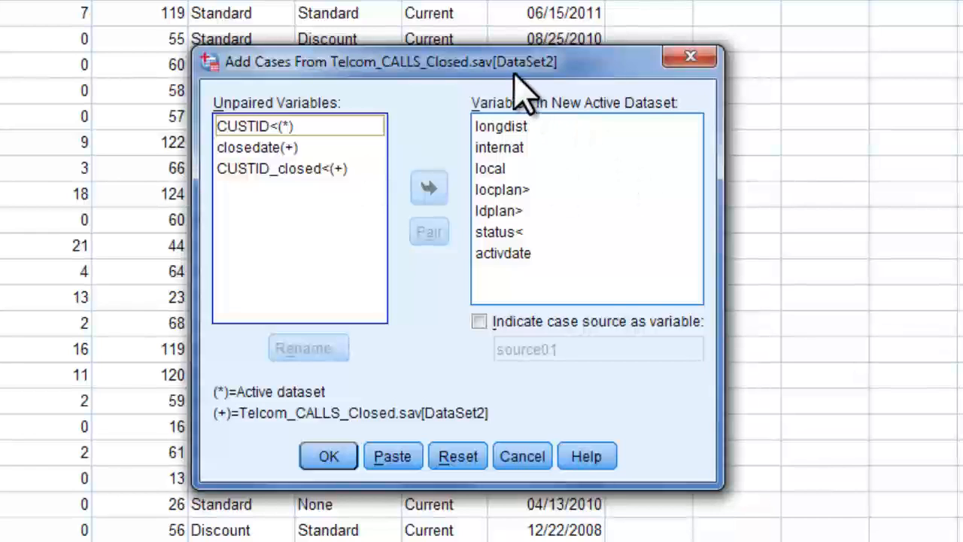
drag(514, 60, 488, 48)
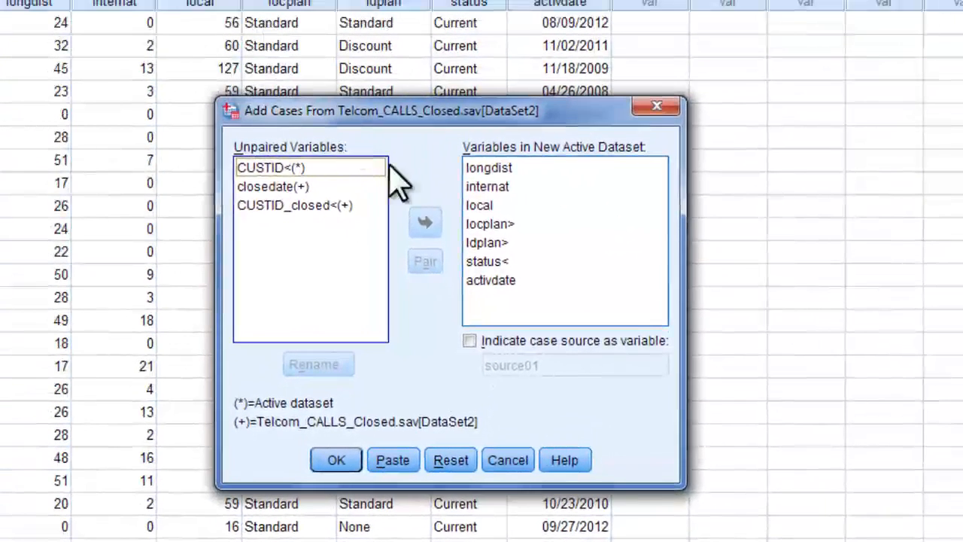
click(325, 168)
ctrl+click(333, 205)
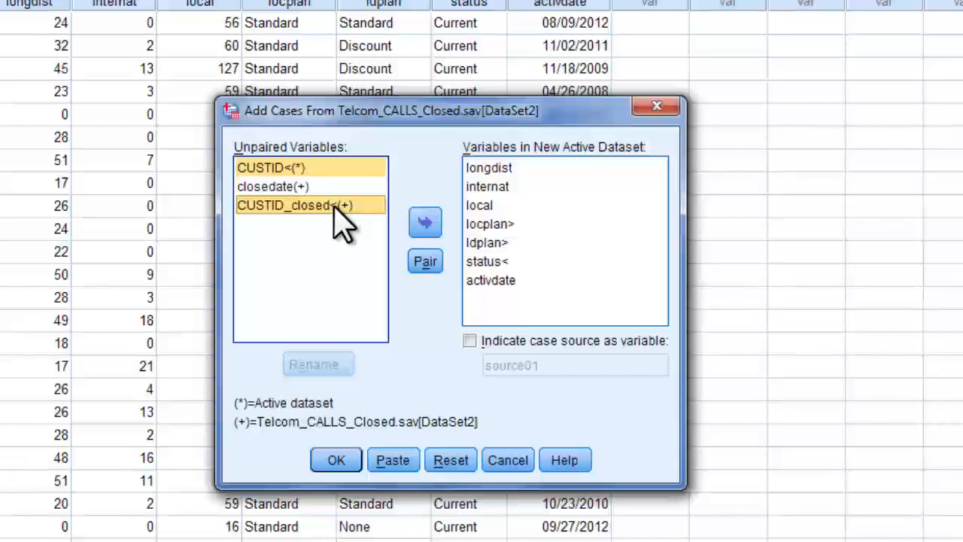
click(296, 168)
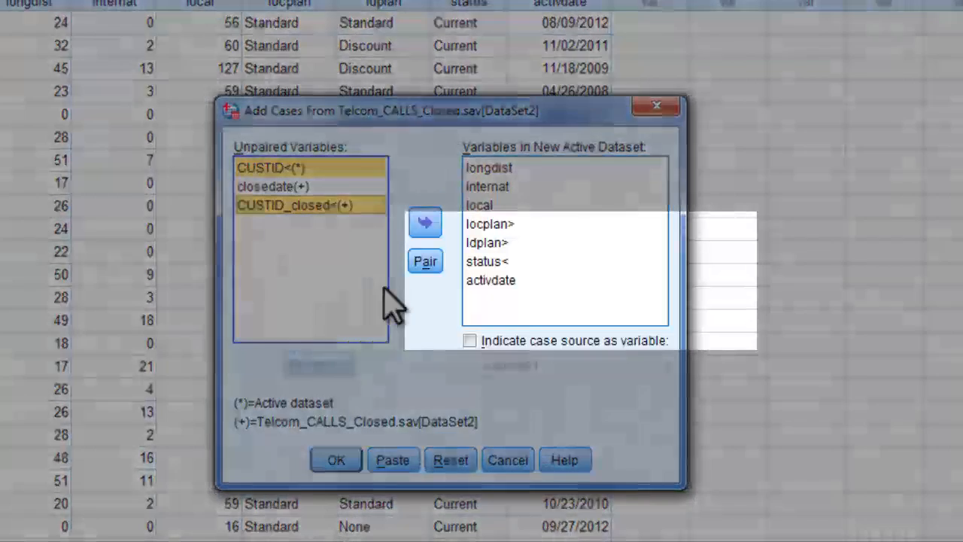
click(423, 261)
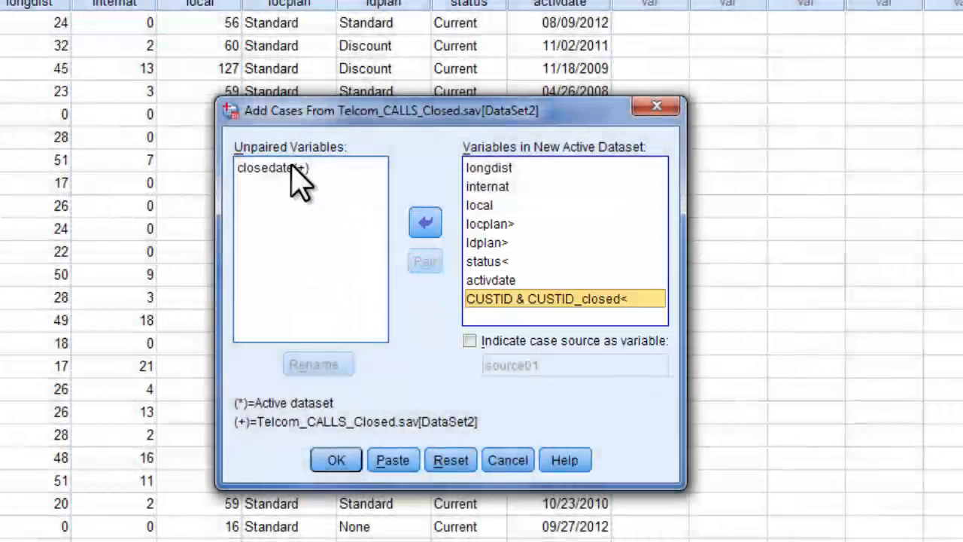
click(294, 170)
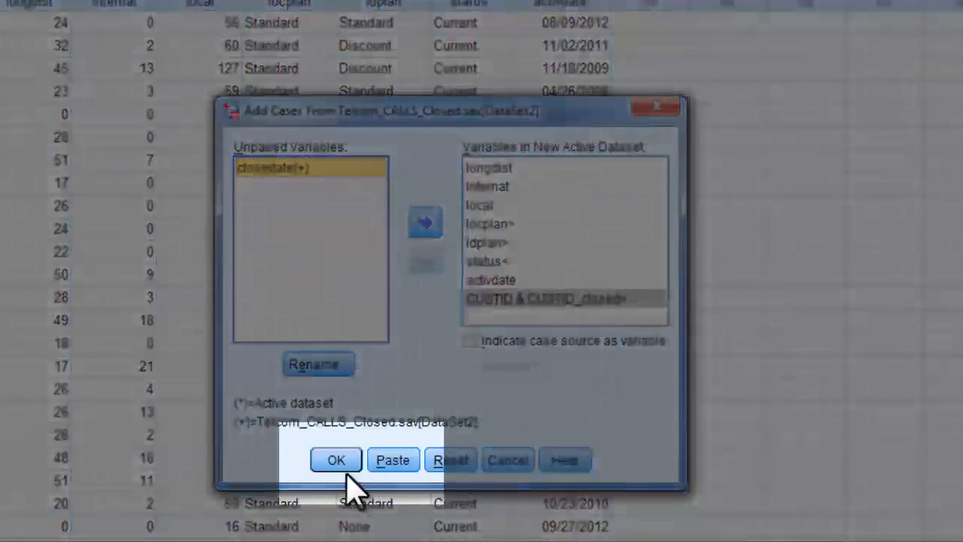
click(336, 460)
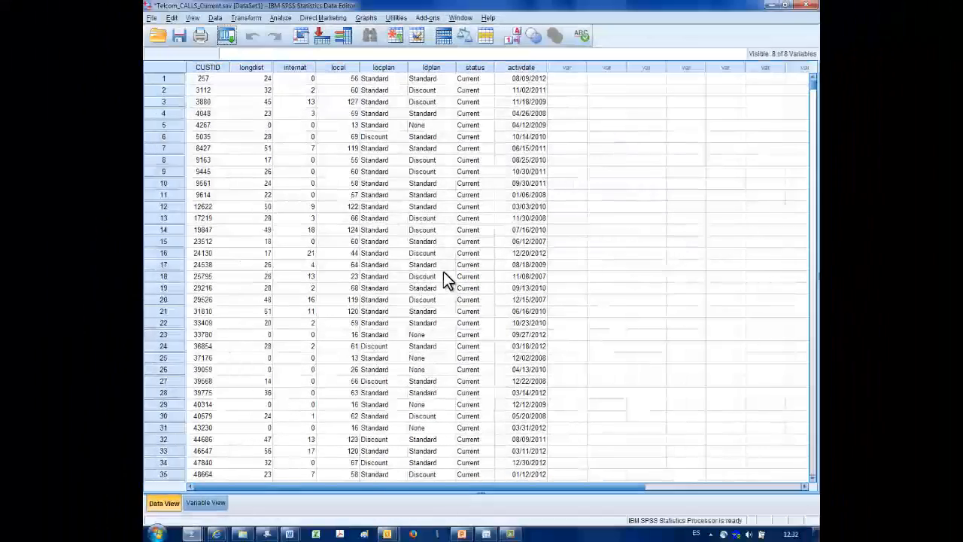
- Examine the merged data where the status column changes from Current to Closed cases
scroll(453, 252, down, 10)
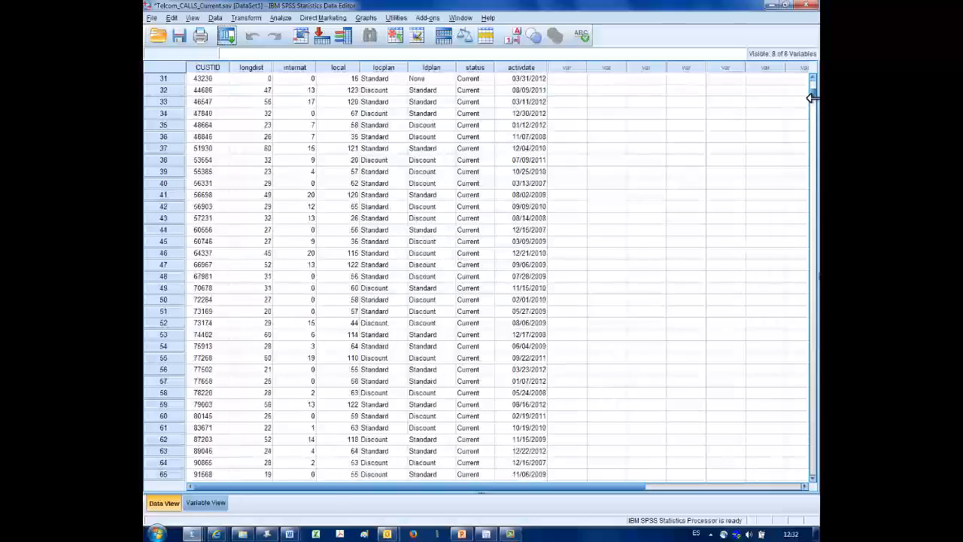
drag(811, 96, 867, 305)
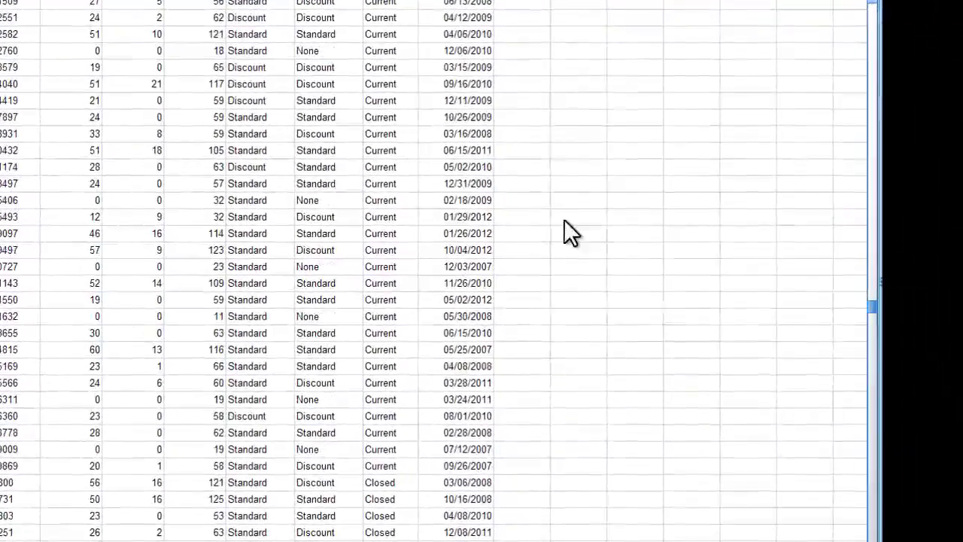
drag(380, 167, 435, 456)
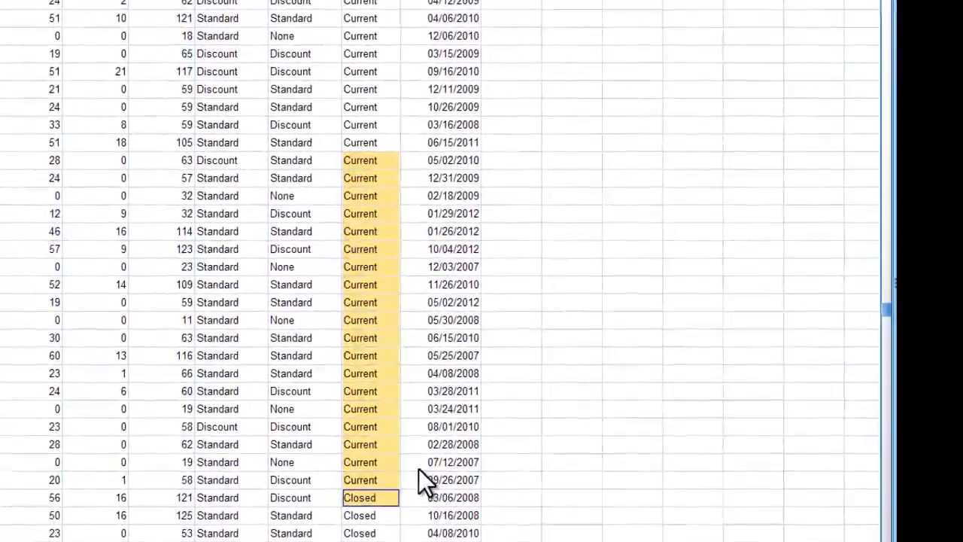
- Look through the appended Closed cases in the merged data, and return to the first rows to check the variables and CUSTID order
scroll(395, 429, down, 4)
drag(369, 318, 365, 445)
scroll(404, 272, down, 1)
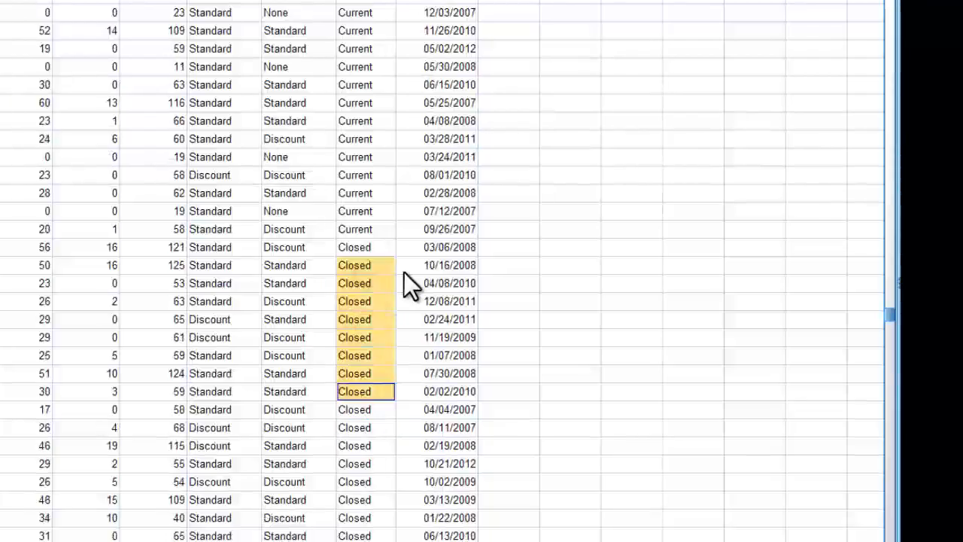
scroll(404, 273, down, 6)
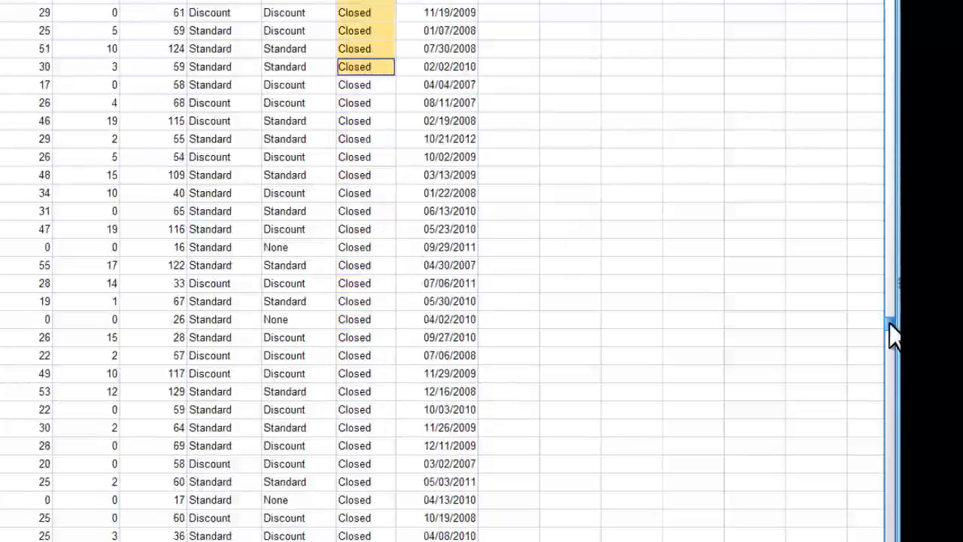
drag(890, 323, 889, 182)
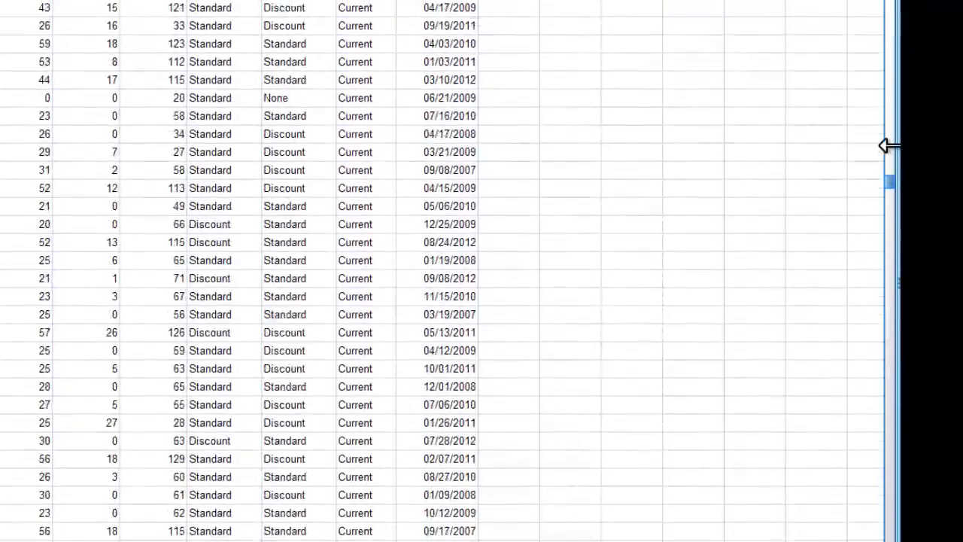
drag(888, 146, 890, 11)
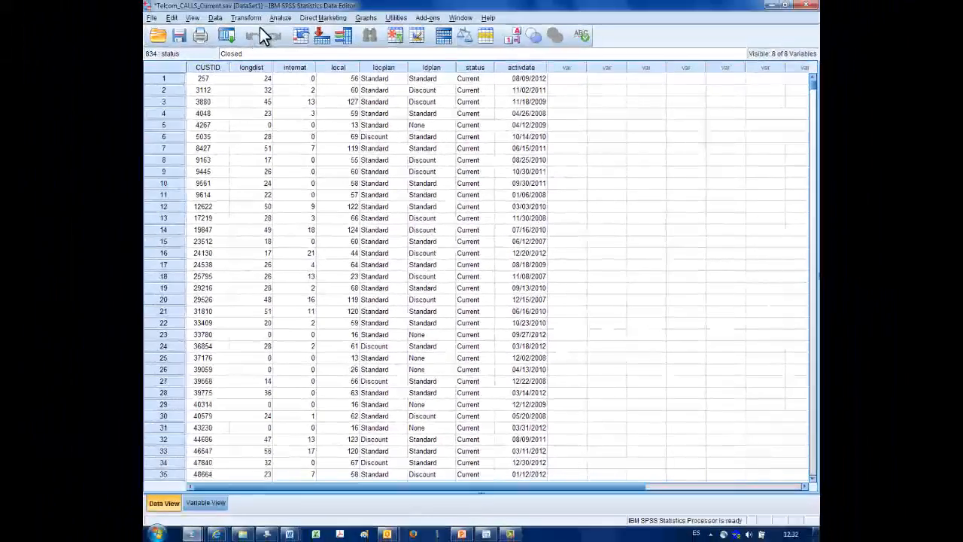
drag(566, 68, 721, 66)
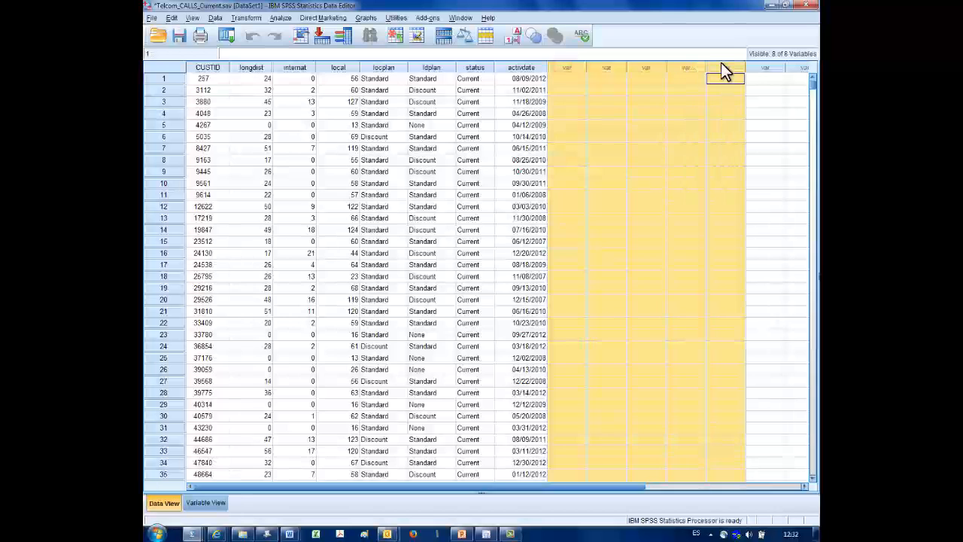
click(521, 79)
click(203, 102)
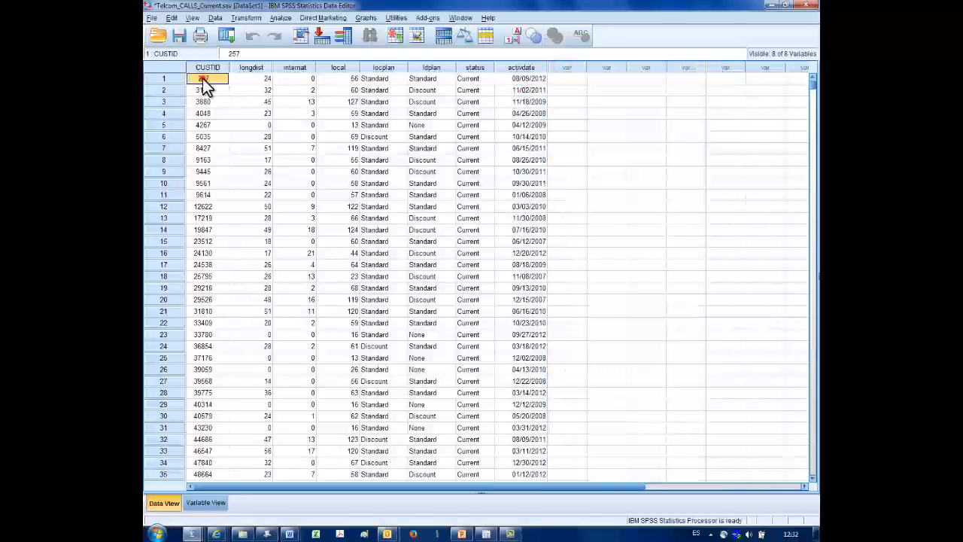
click(203, 172)
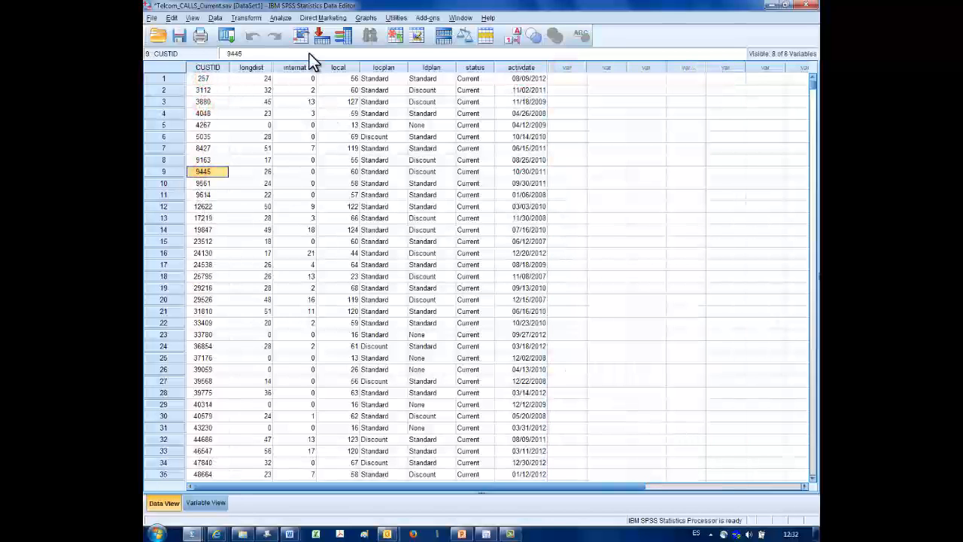
click(215, 18)
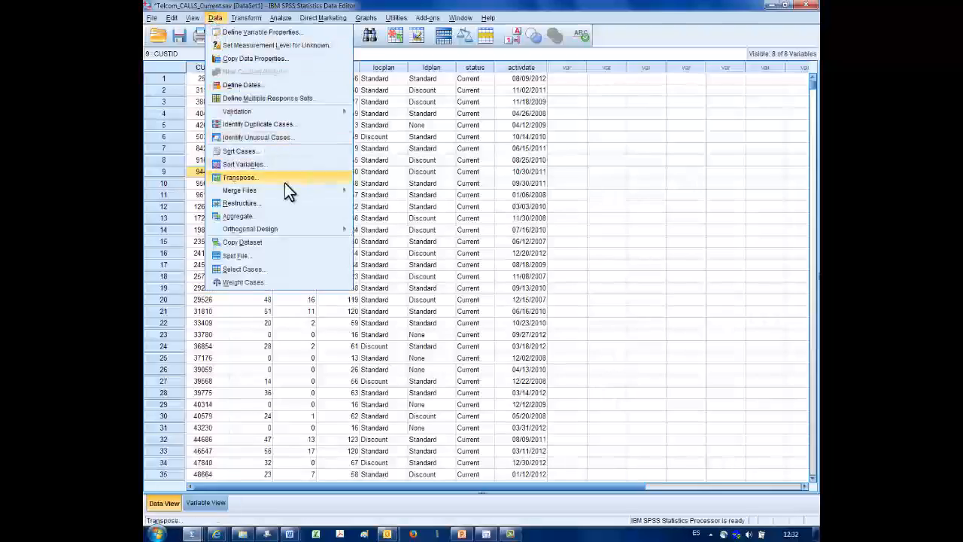
mouse_move(249, 191)
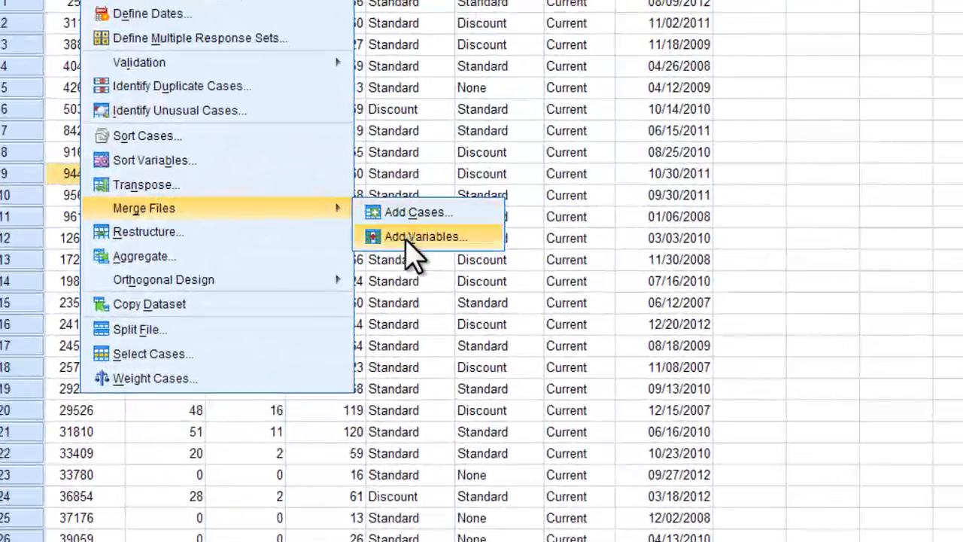
click(415, 238)
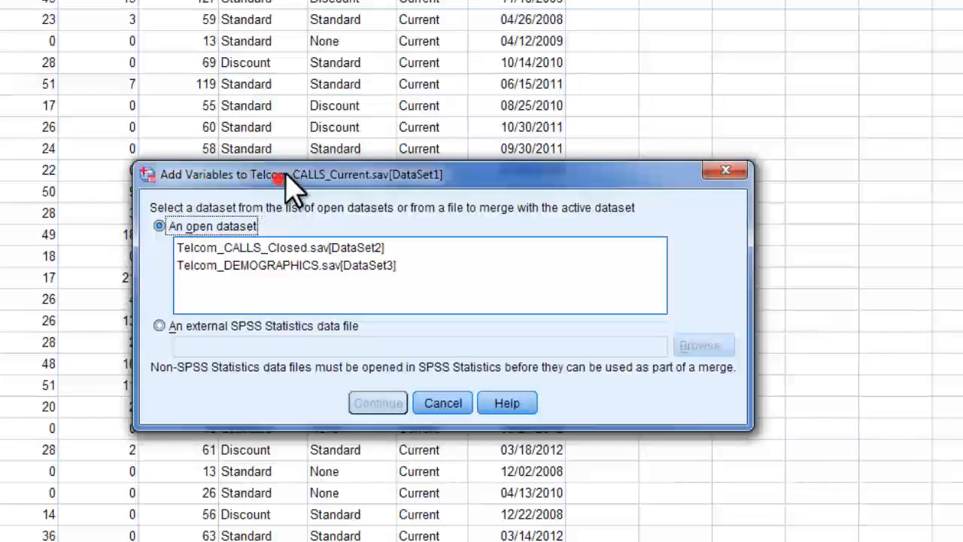
drag(269, 188, 359, 55)
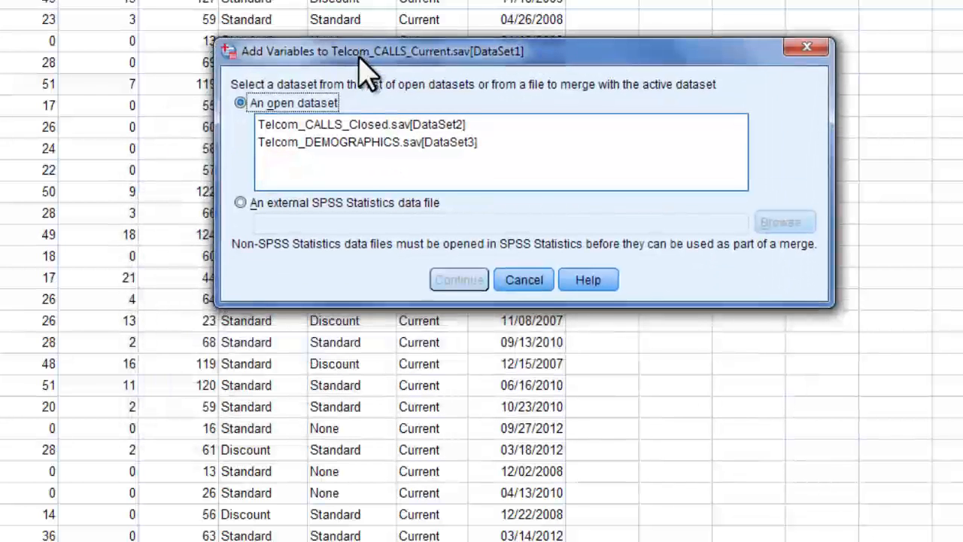
click(350, 143)
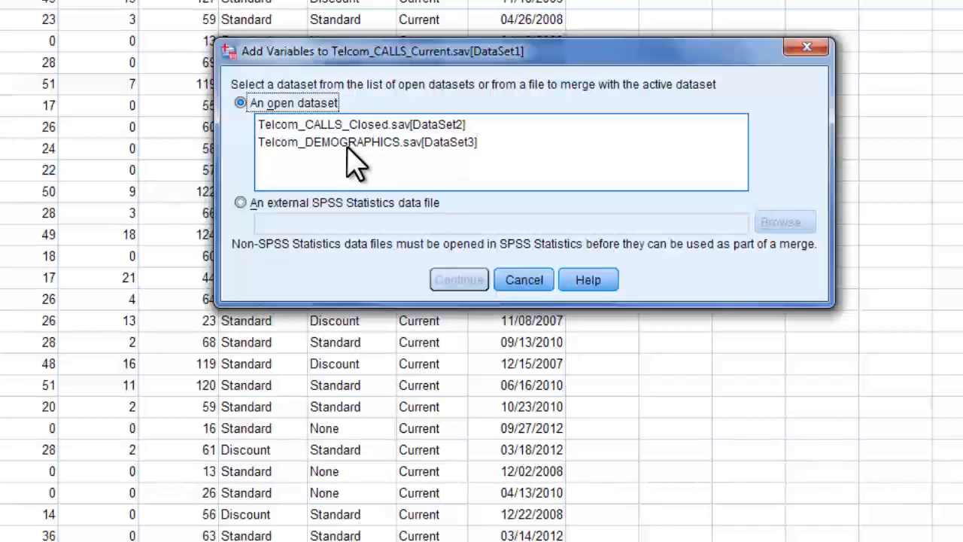
click(351, 143)
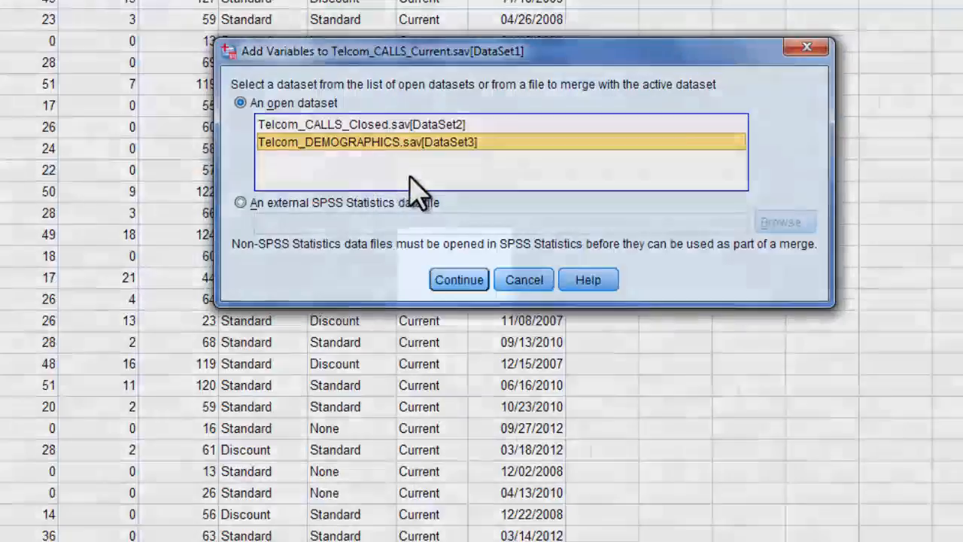
click(451, 280)
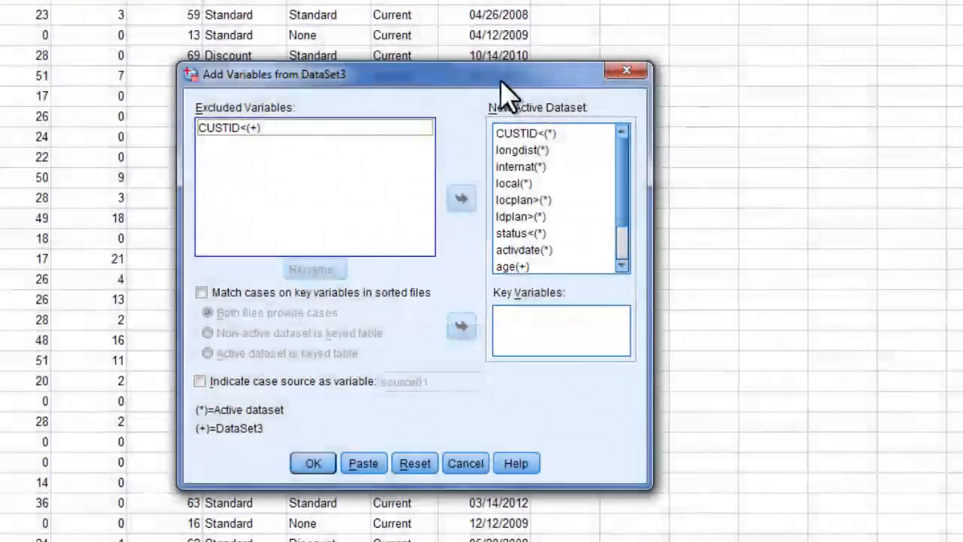
drag(502, 78, 593, 64)
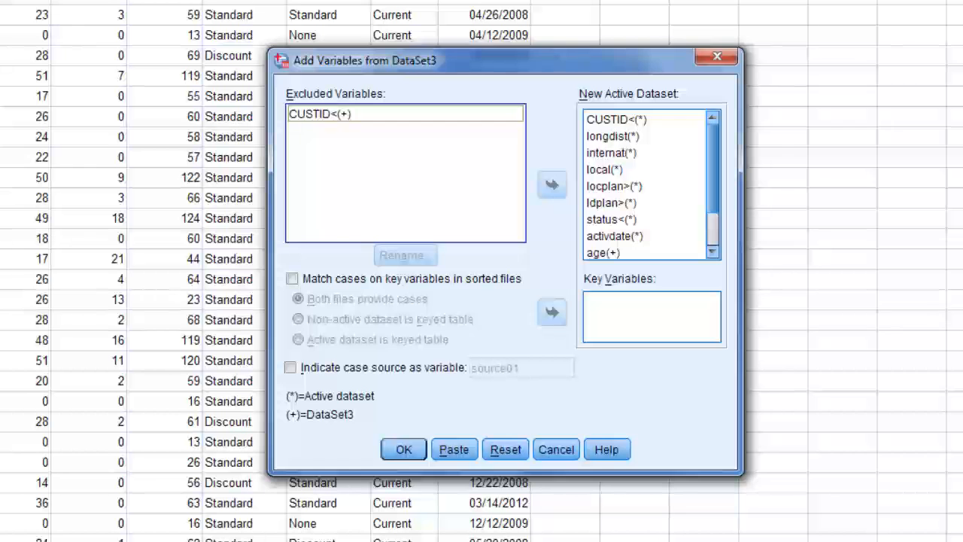
drag(361, 71, 333, 122)
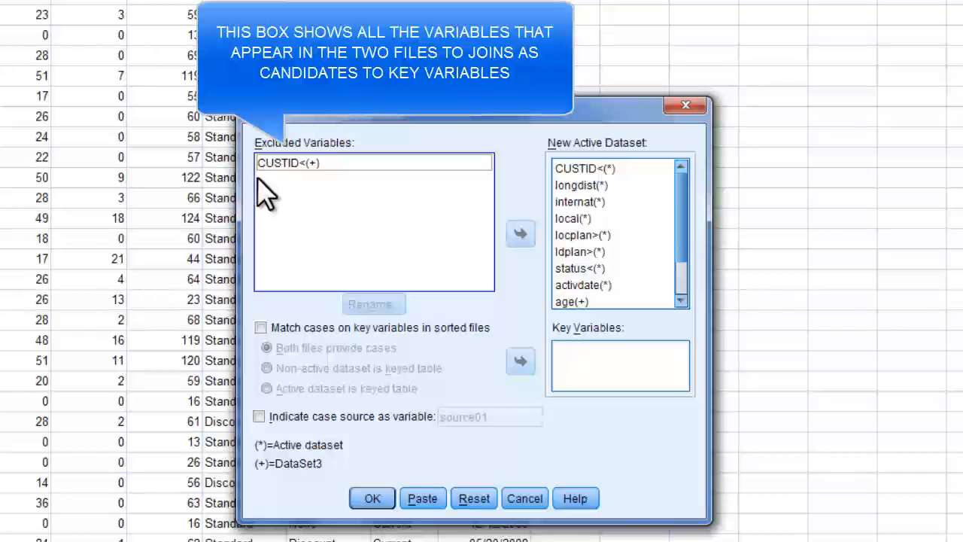
click(279, 163)
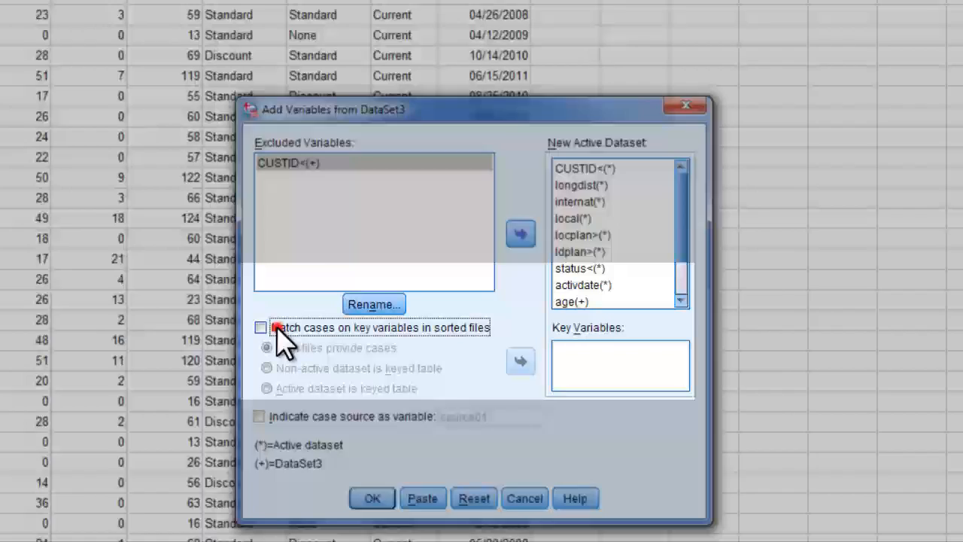
click(280, 329)
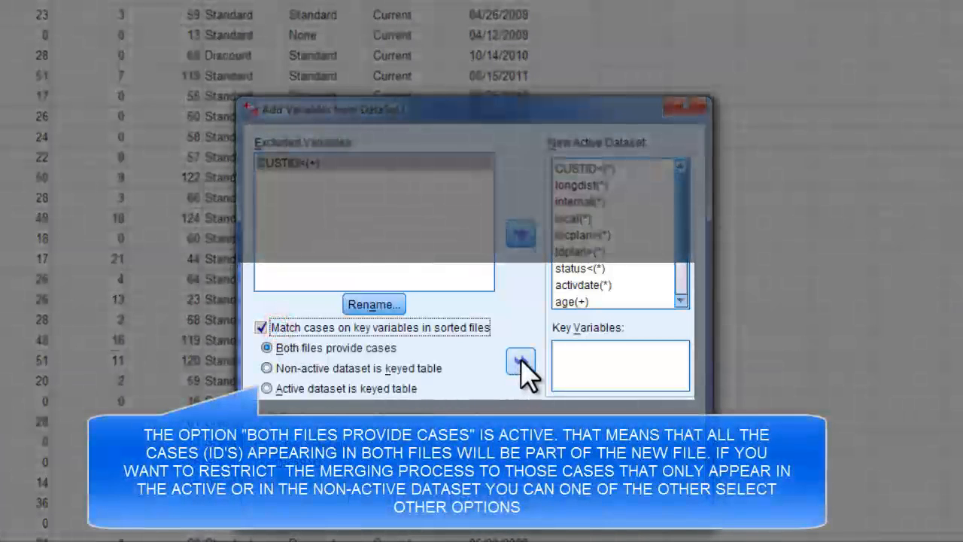
click(521, 360)
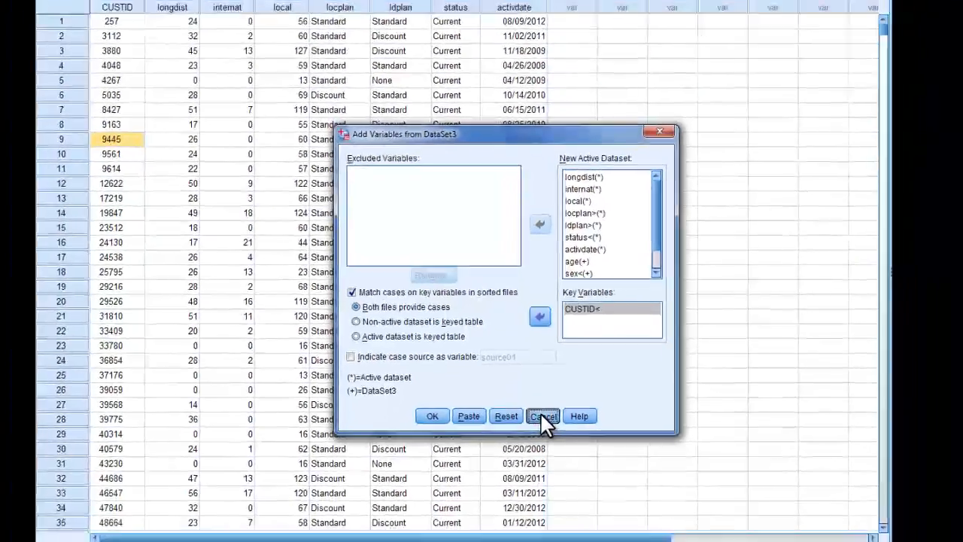
click(541, 468)
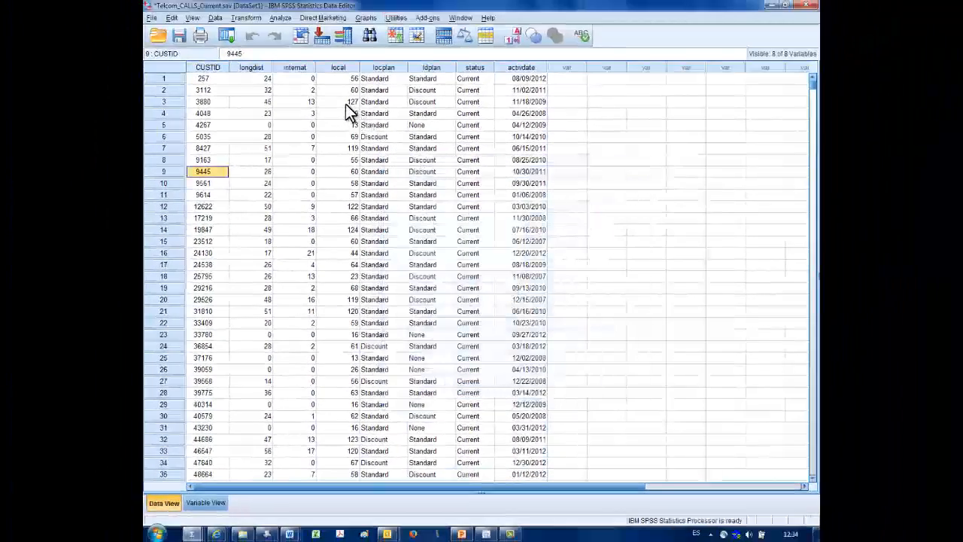
- Sort the merged cases in Telcom_CALLS_Current.sav by CUSTID in ascending order and check the reordered rows in the data editor
click(201, 79)
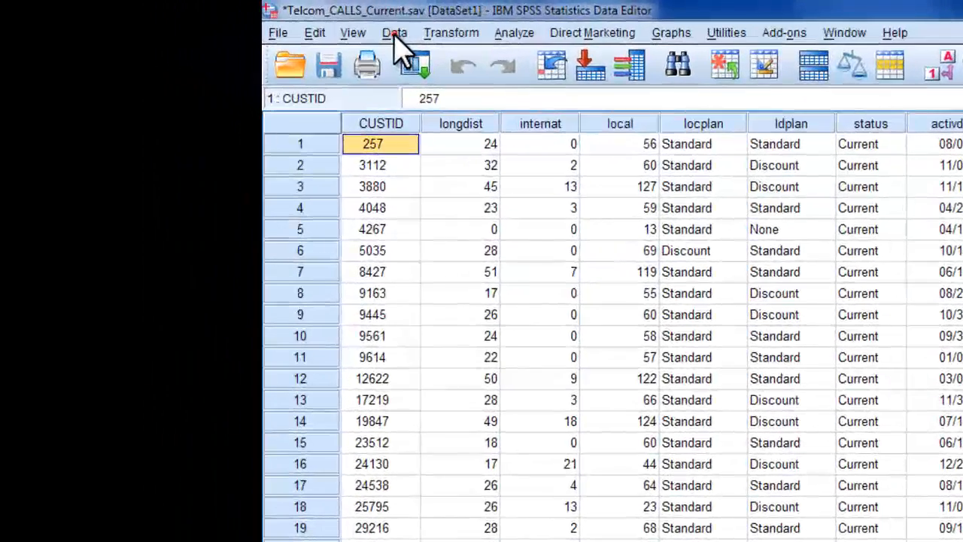
click(394, 34)
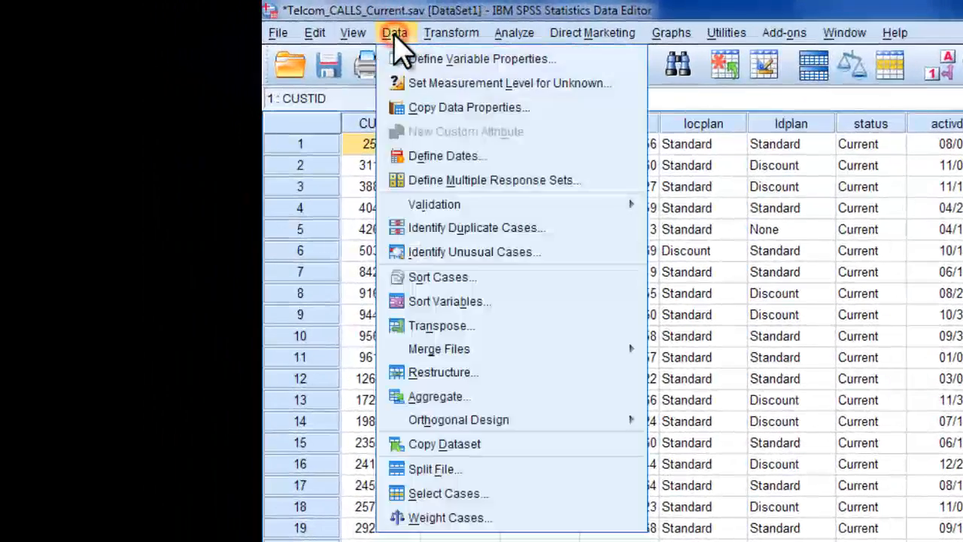
click(497, 279)
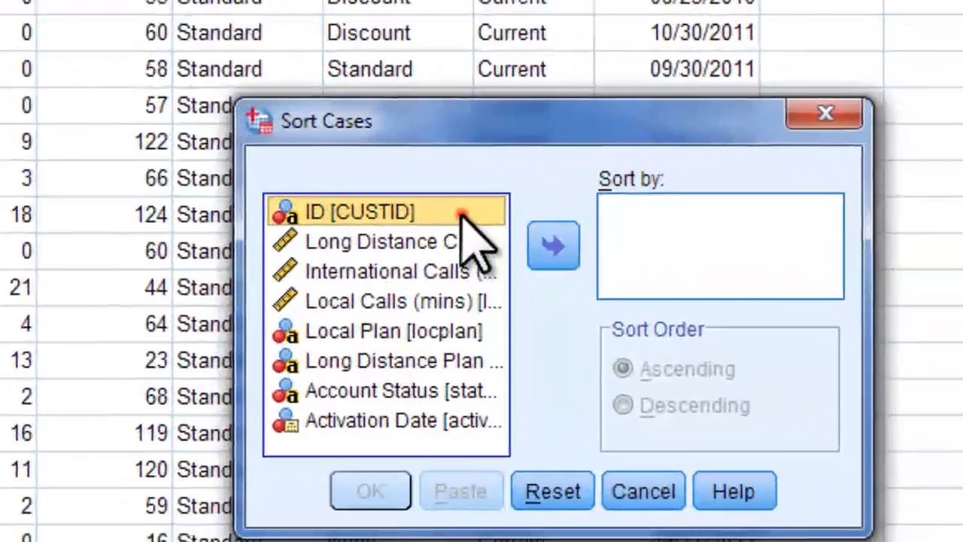
click(769, 419)
click(882, 440)
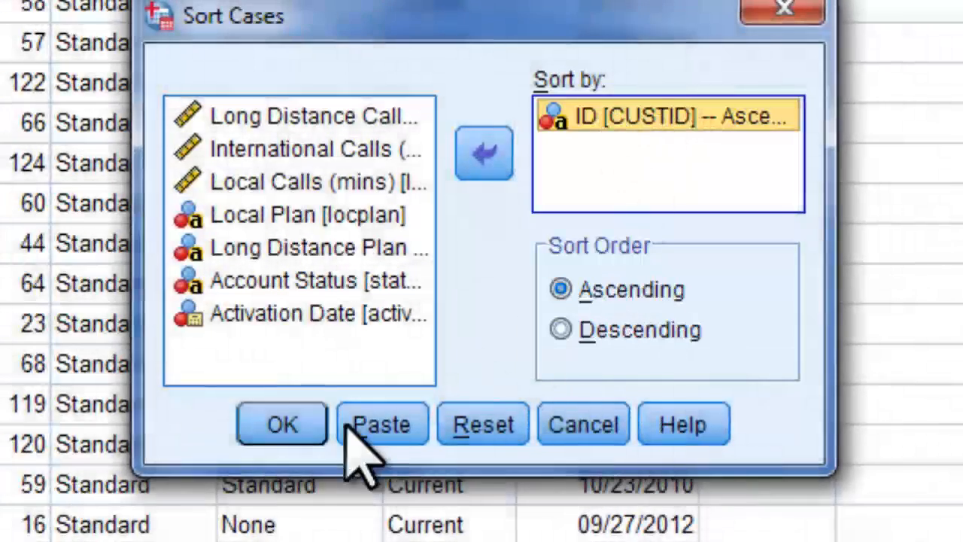
click(272, 422)
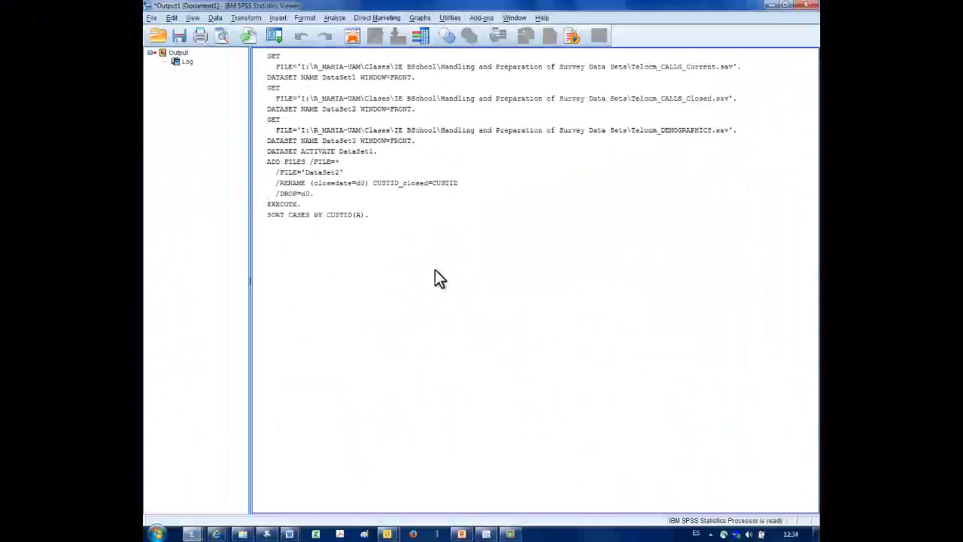
key(alt+Tab)
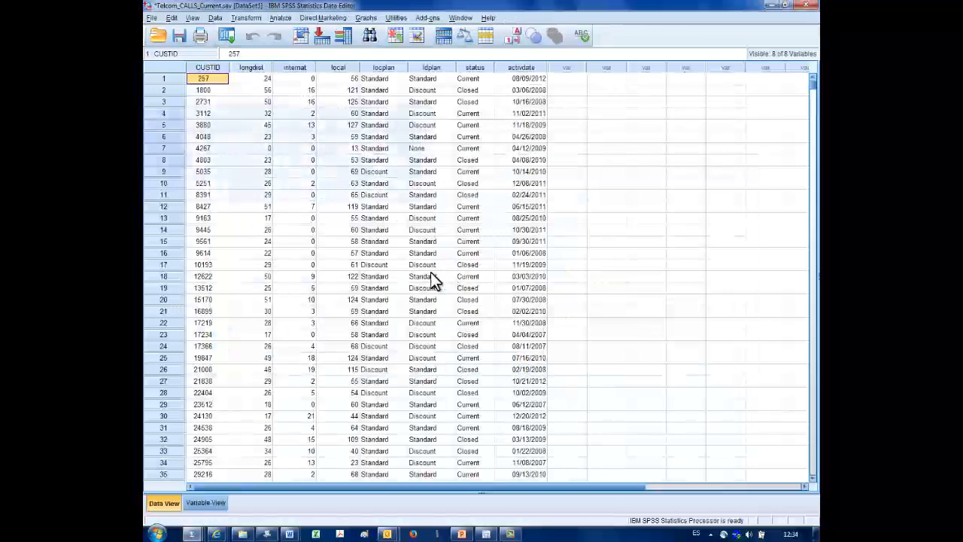
click(348, 101)
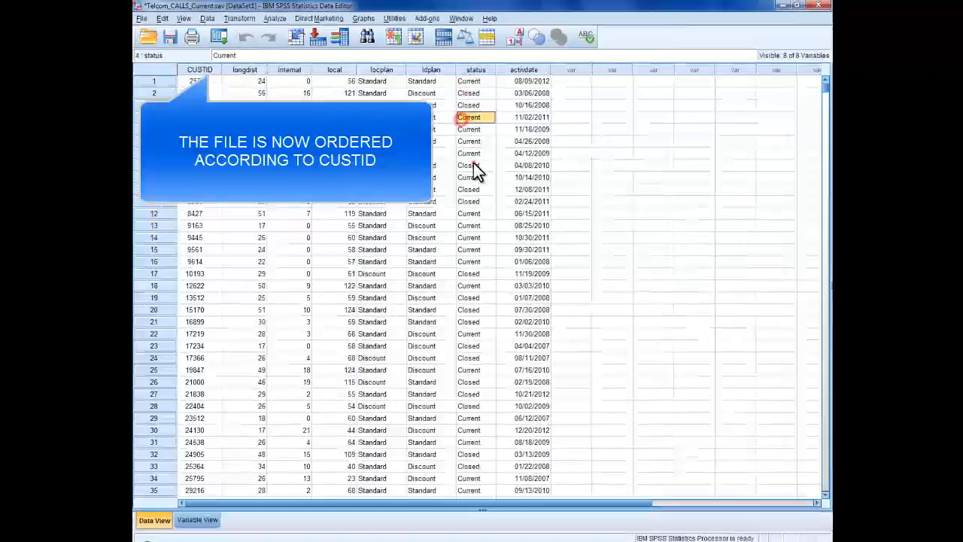
click(467, 101)
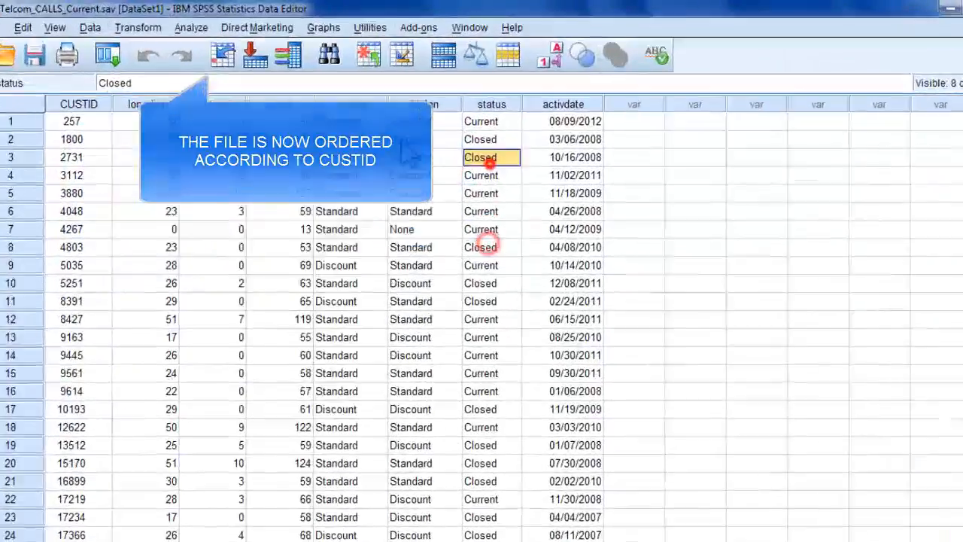
click(350, 90)
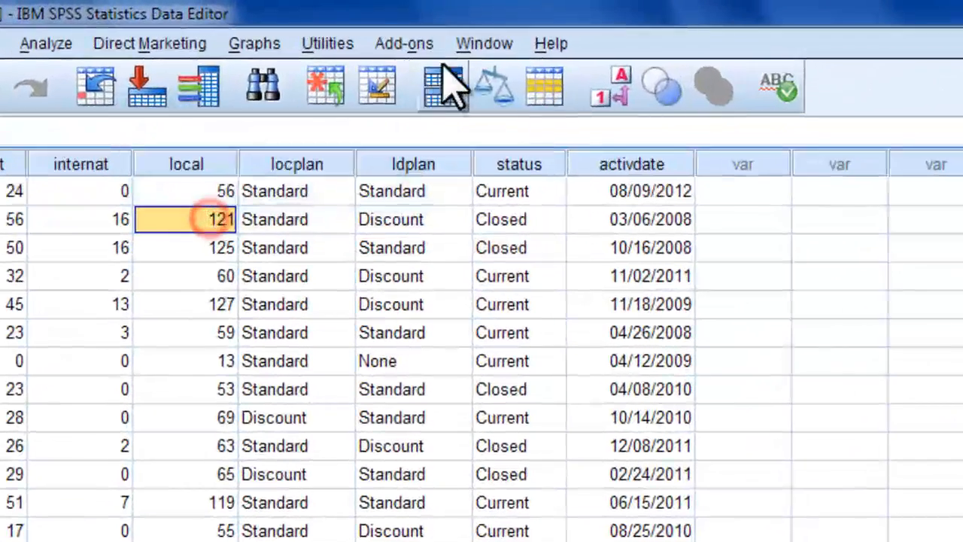
- Bring up the Telcom_DEMOGRAPHICS.sav dataset and sort its cases by CUSTID in ascending order
click(471, 44)
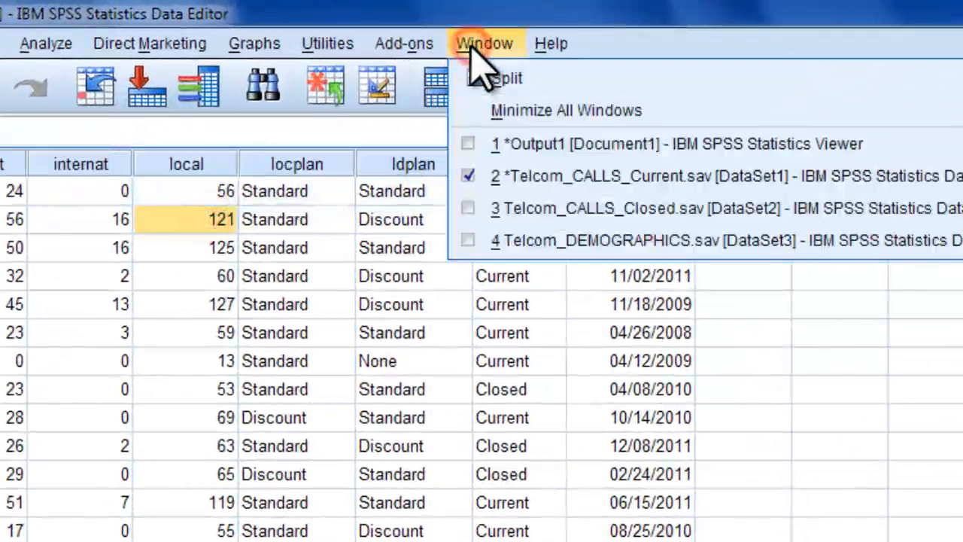
click(546, 242)
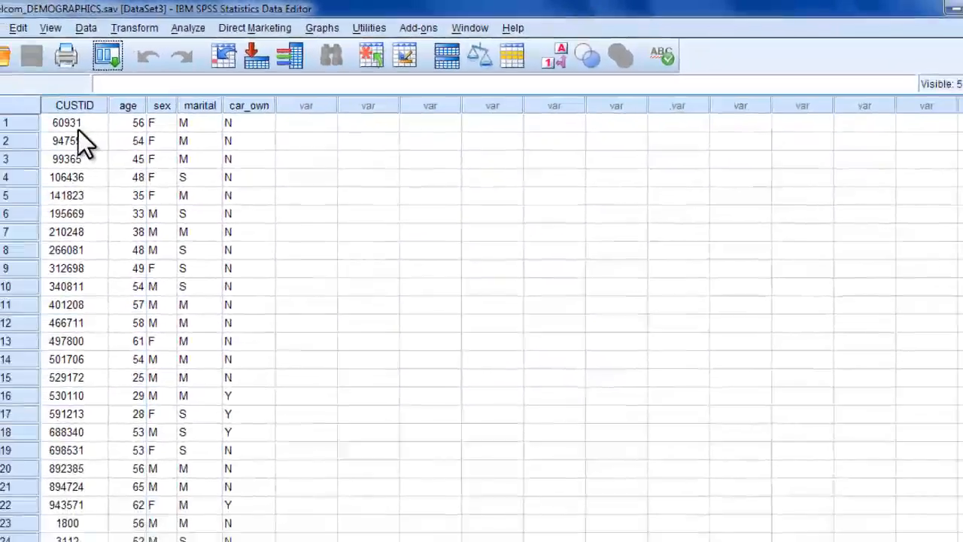
click(150, 95)
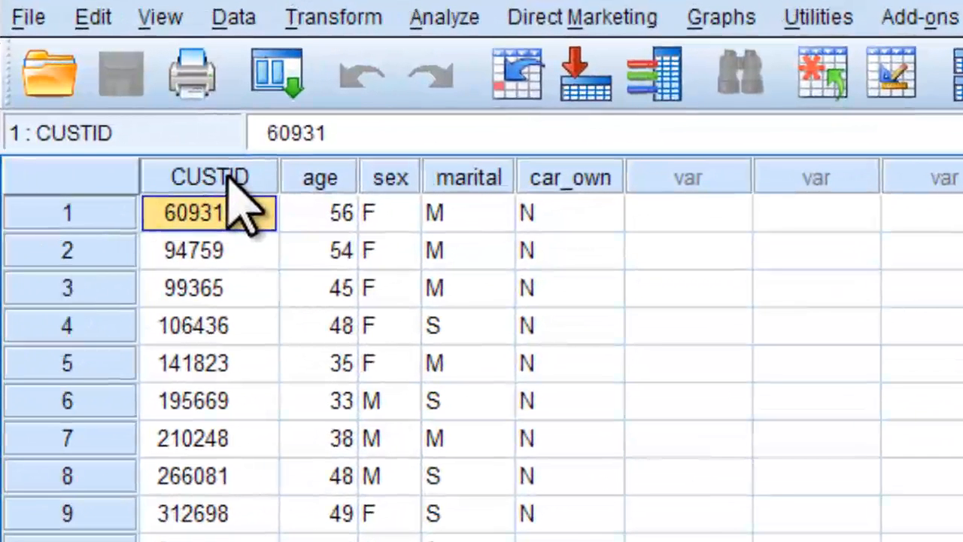
right_click(228, 177)
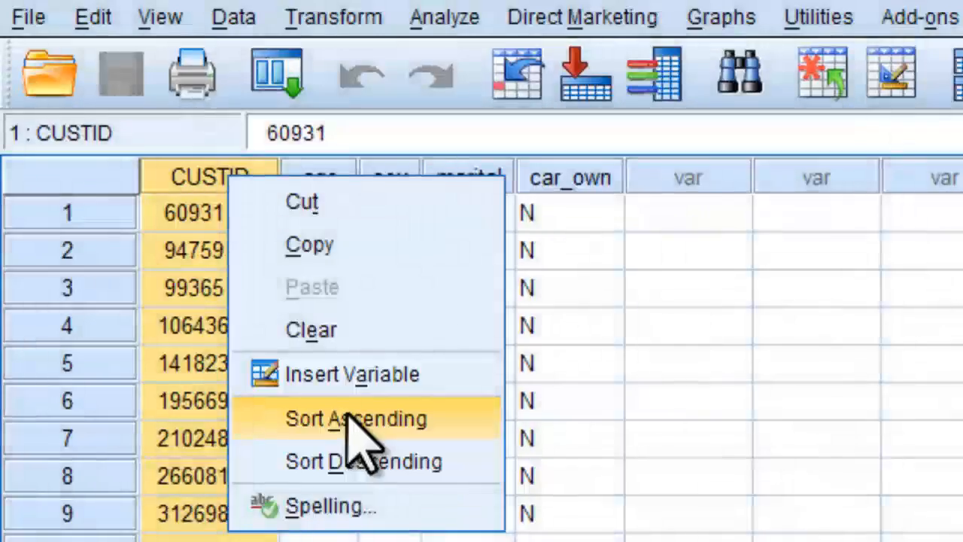
click(342, 412)
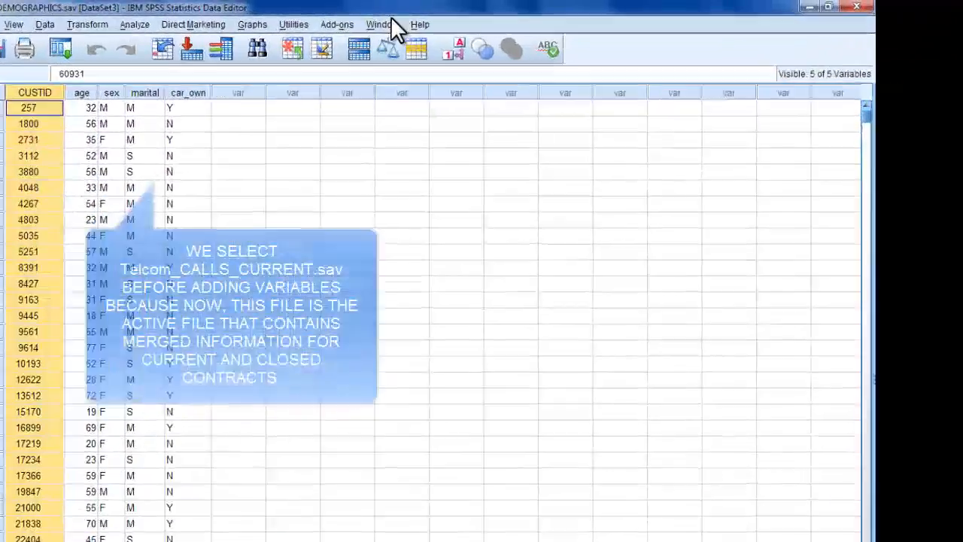
- Bring up the Telcom_CALLS_Current.sav dataset and check the CUSTID and status values in its first rows
click(385, 25)
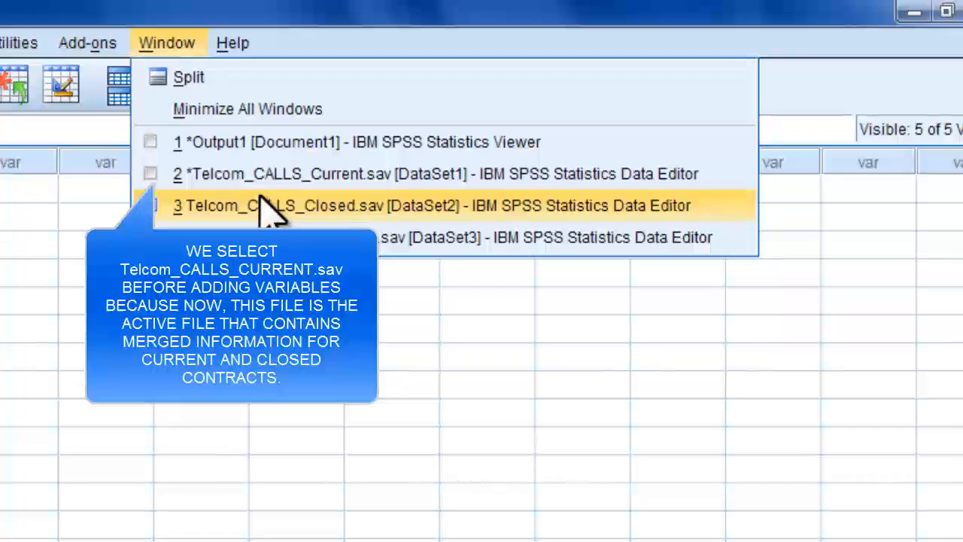
click(275, 175)
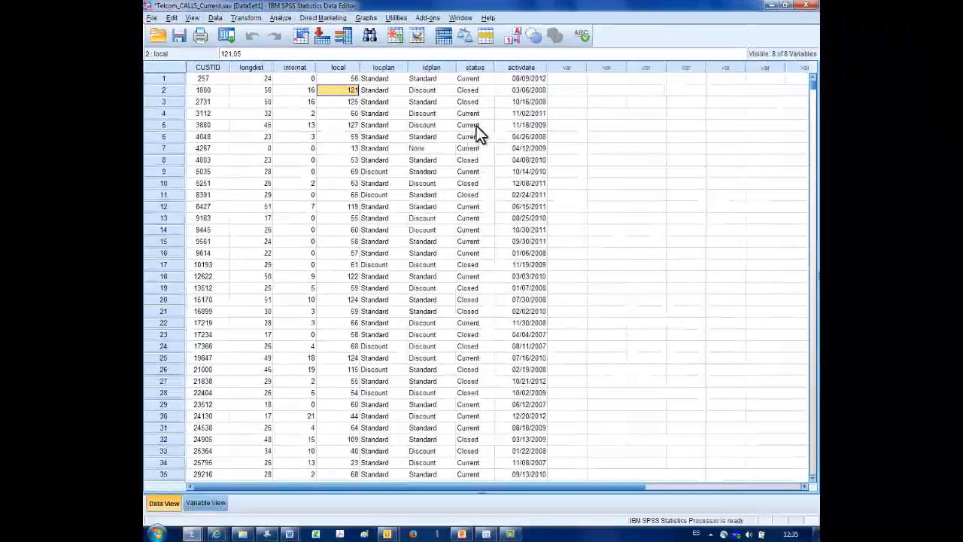
click(211, 79)
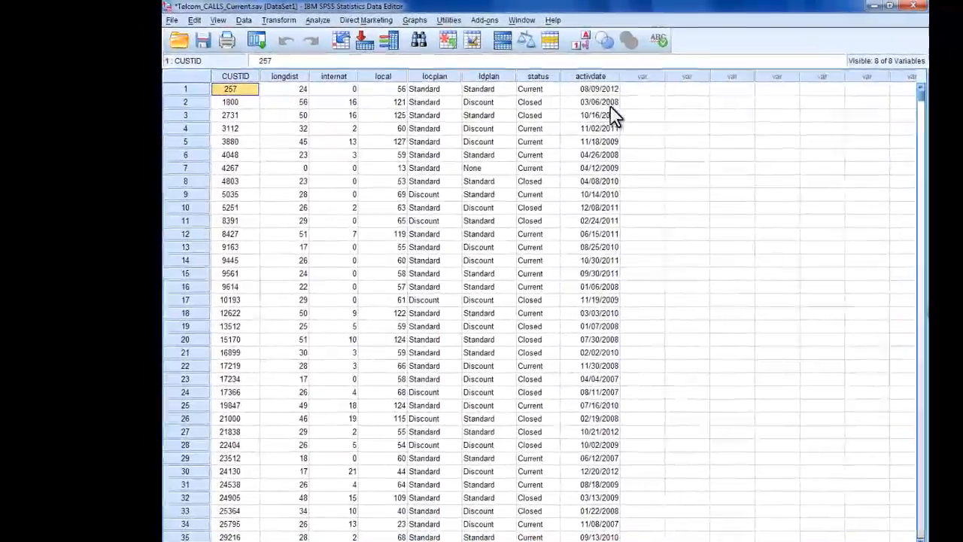
drag(538, 89, 538, 142)
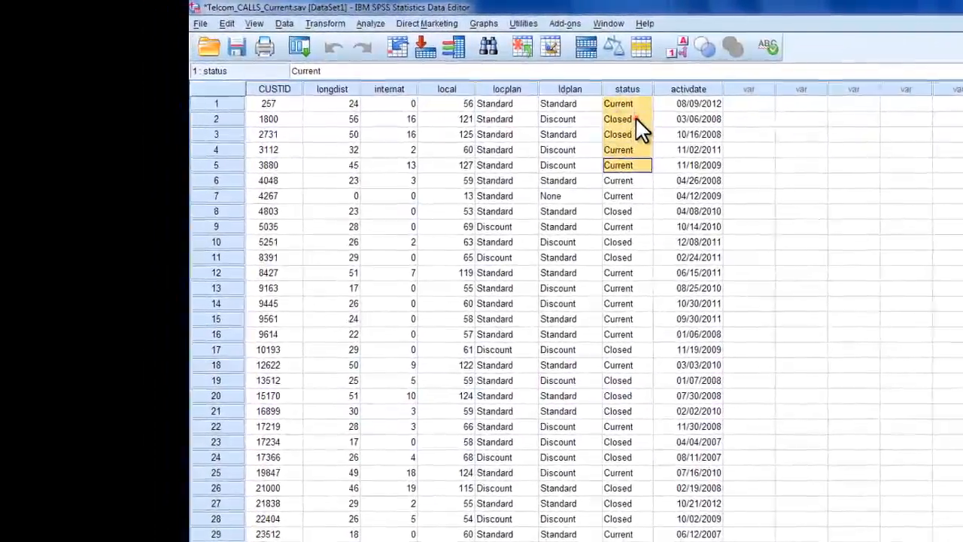
click(616, 130)
click(617, 145)
click(619, 179)
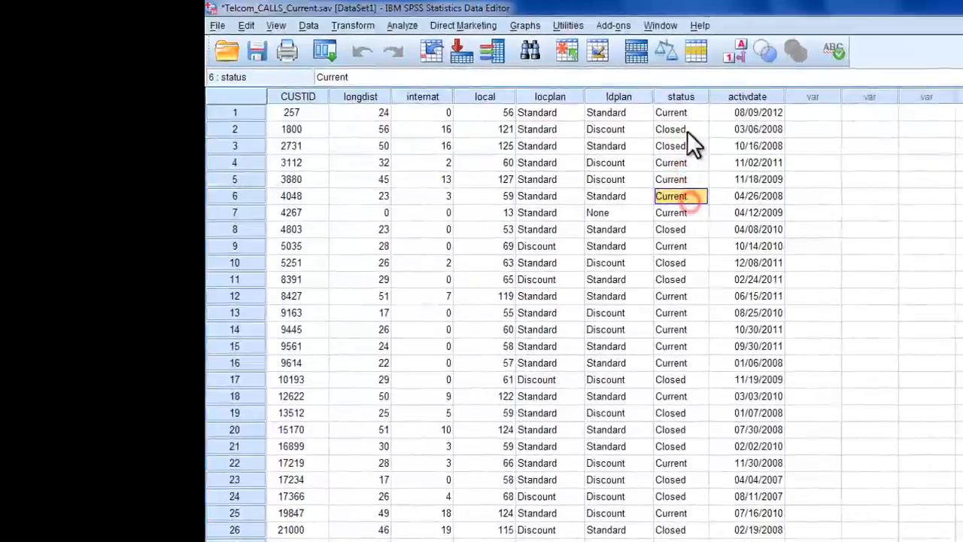
click(682, 113)
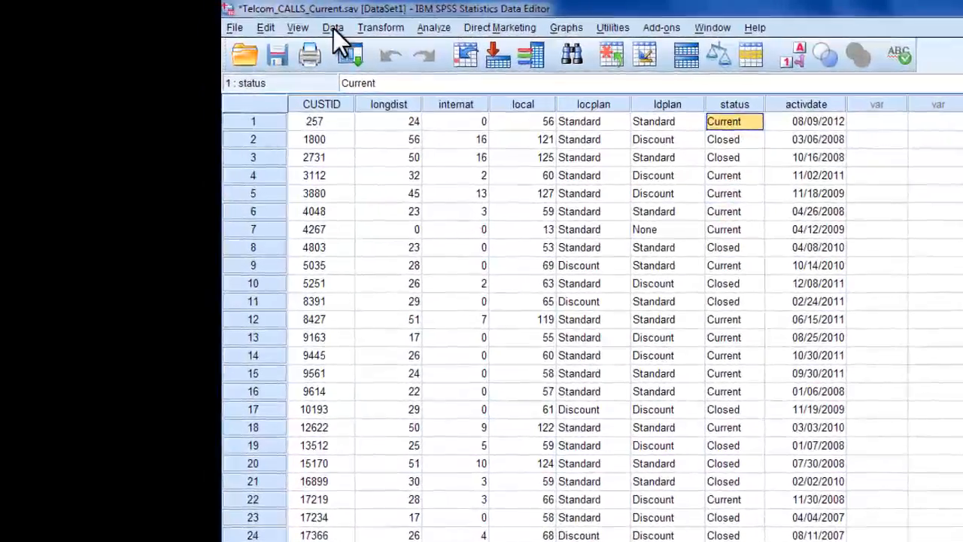
- Begin adding variables to Telcom_CALLS_Current.sav from the open dataset Telcom_DEMOGRAPHICS.sav
click(309, 25)
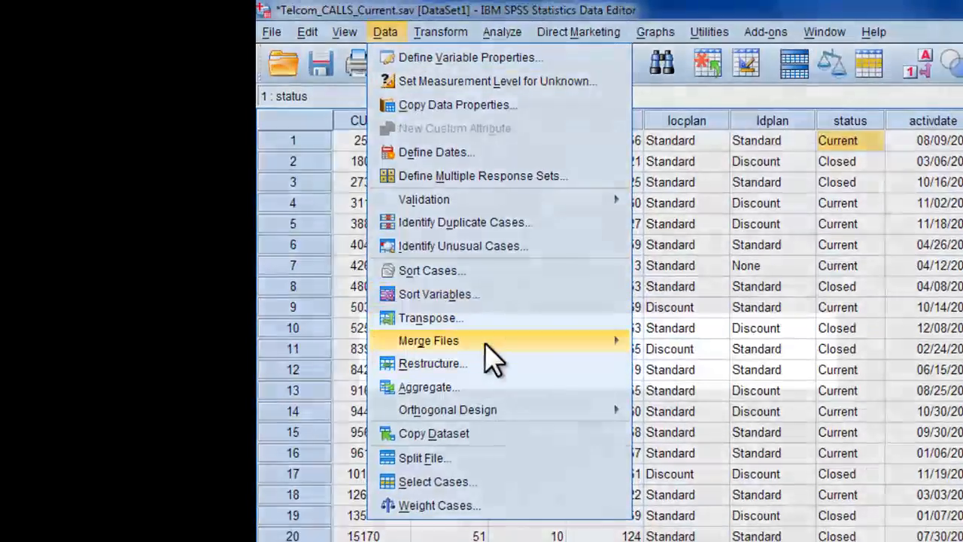
mouse_move(606, 342)
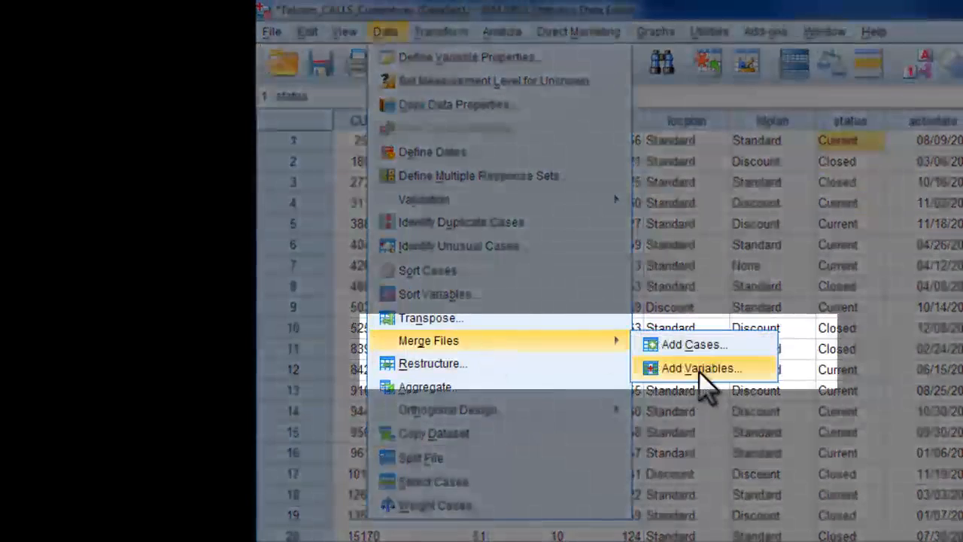
click(699, 369)
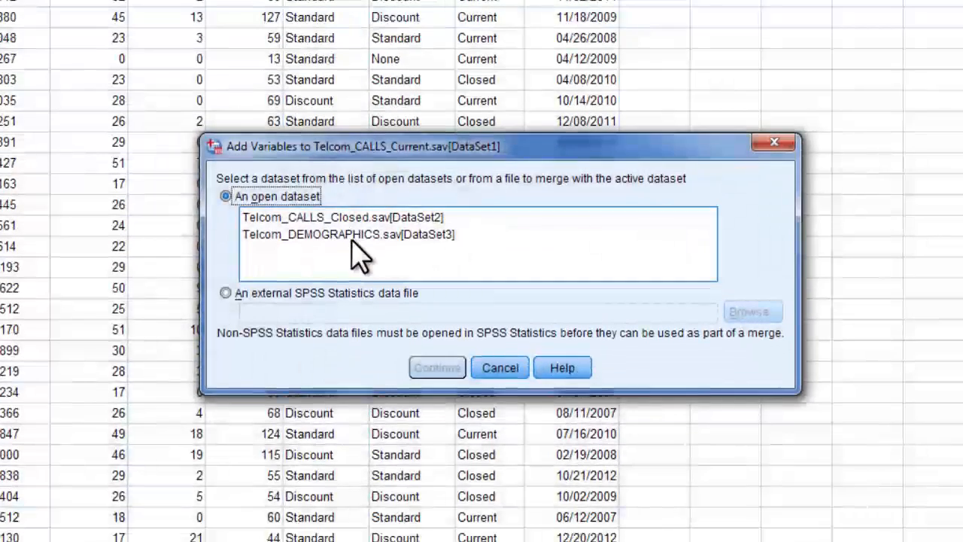
click(353, 235)
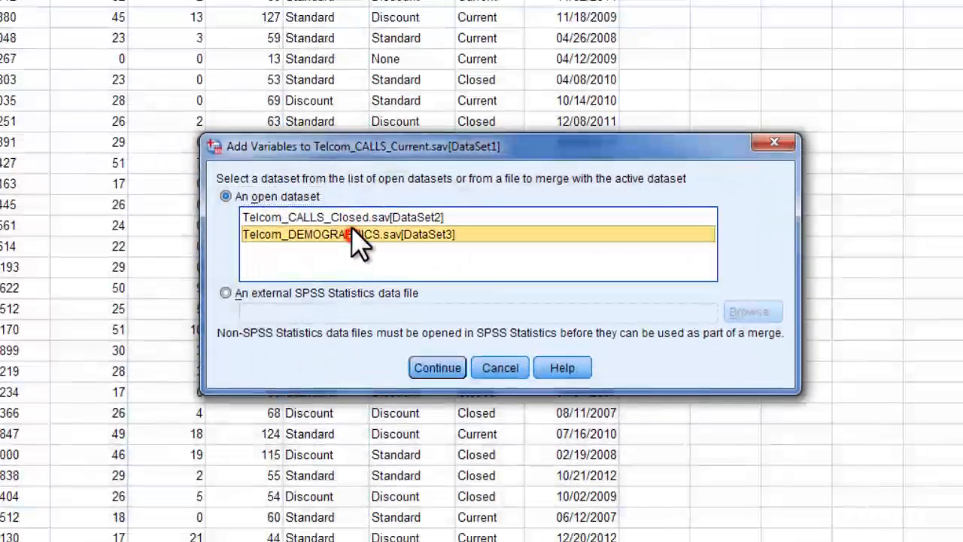
click(435, 369)
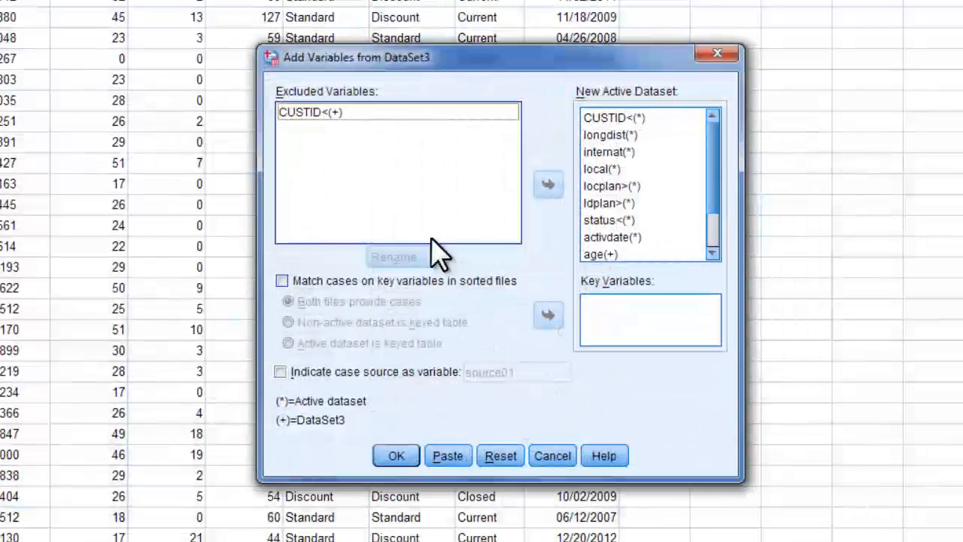
- Match cases in the sorted files with CUSTID as the key variable and run the merge
click(377, 114)
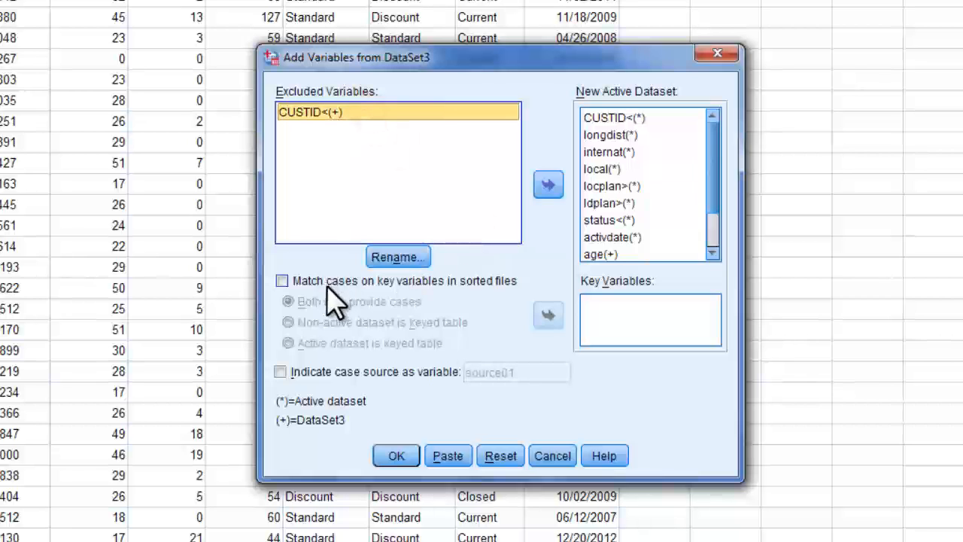
click(281, 281)
click(548, 316)
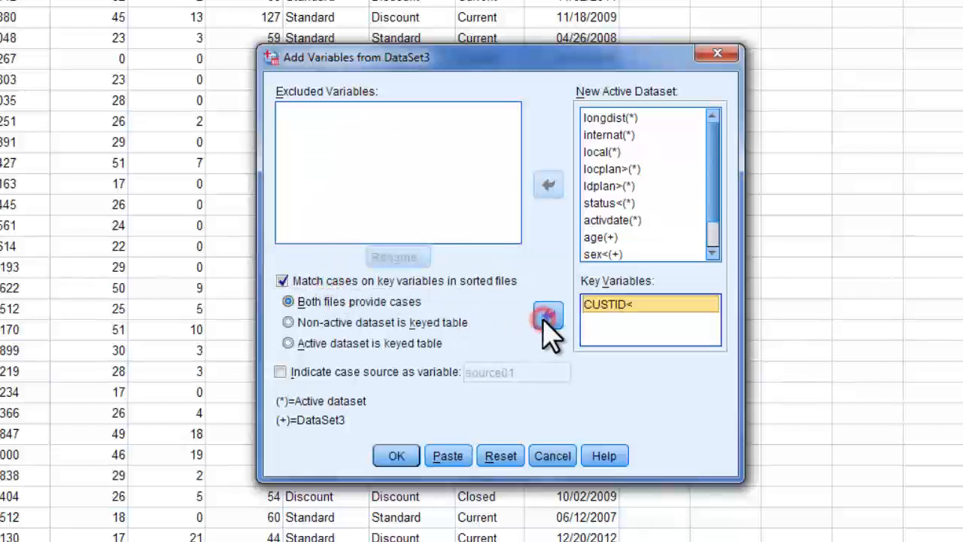
click(394, 456)
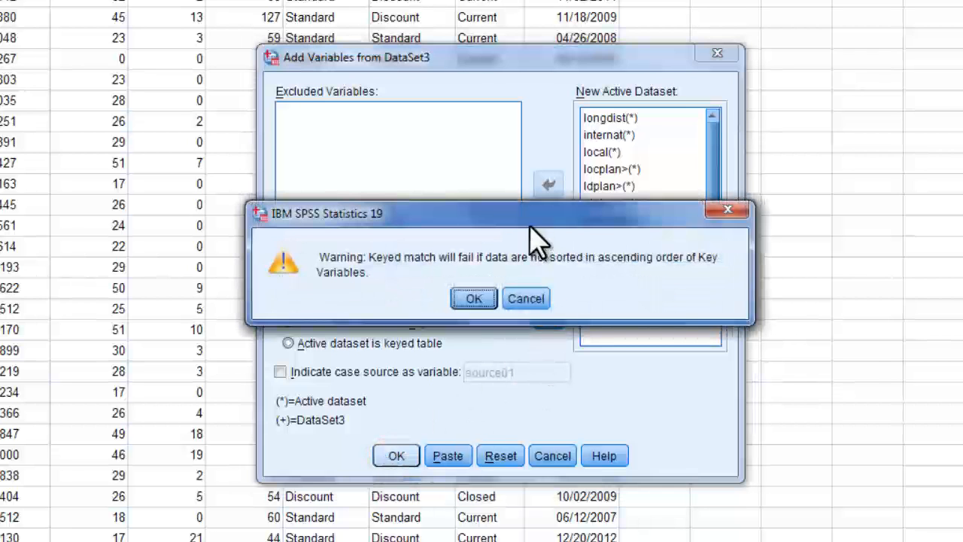
drag(532, 218, 538, 216)
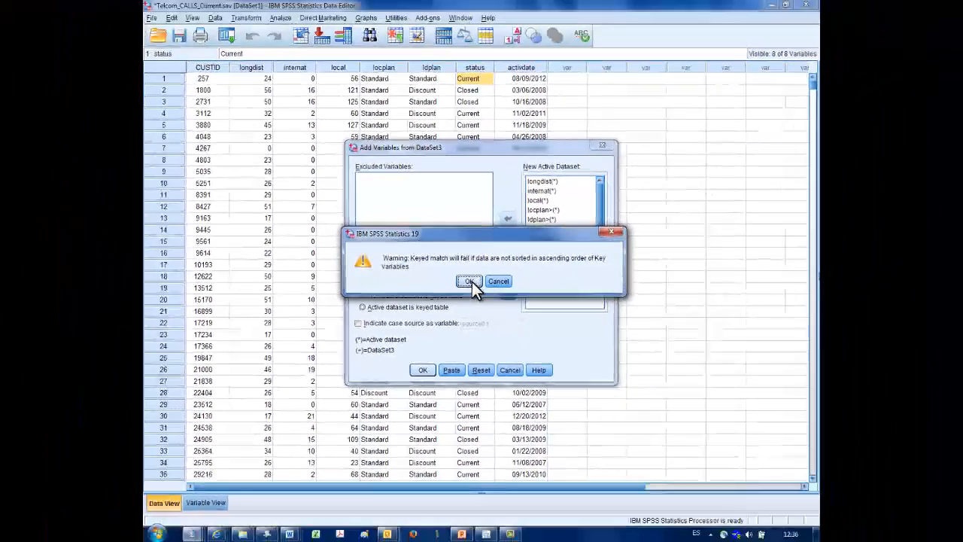
click(479, 297)
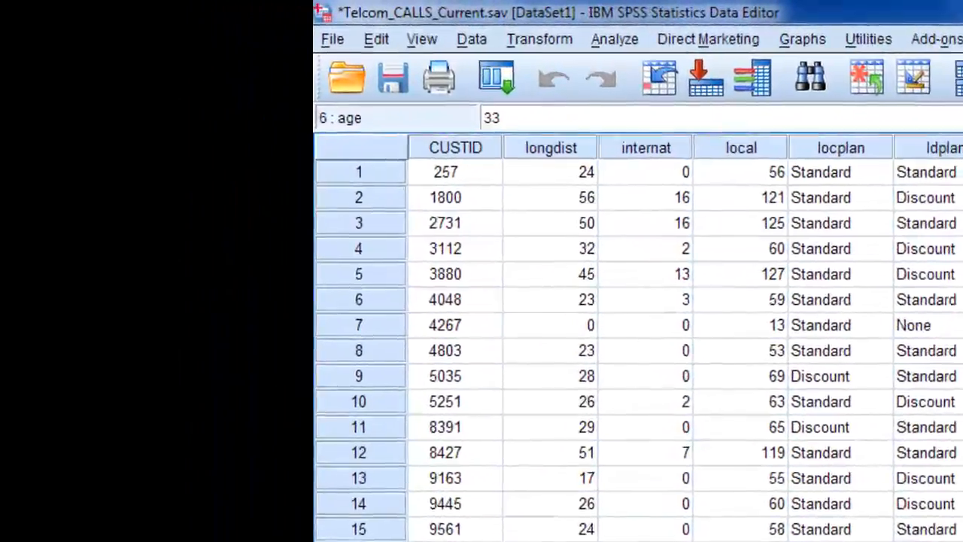
- Save a copy of the merged dataset under the file name Telcom_CALLS_TOTALS.sav
click(325, 40)
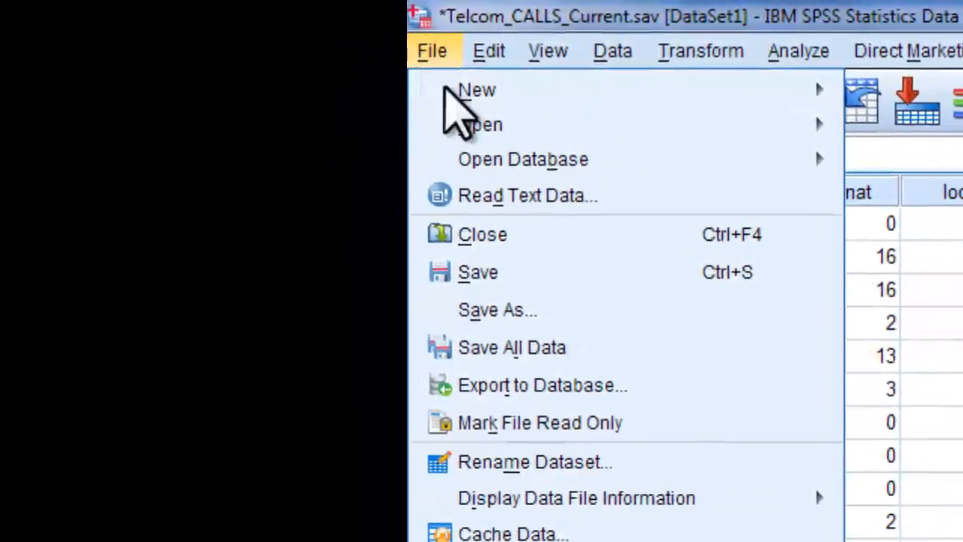
click(485, 310)
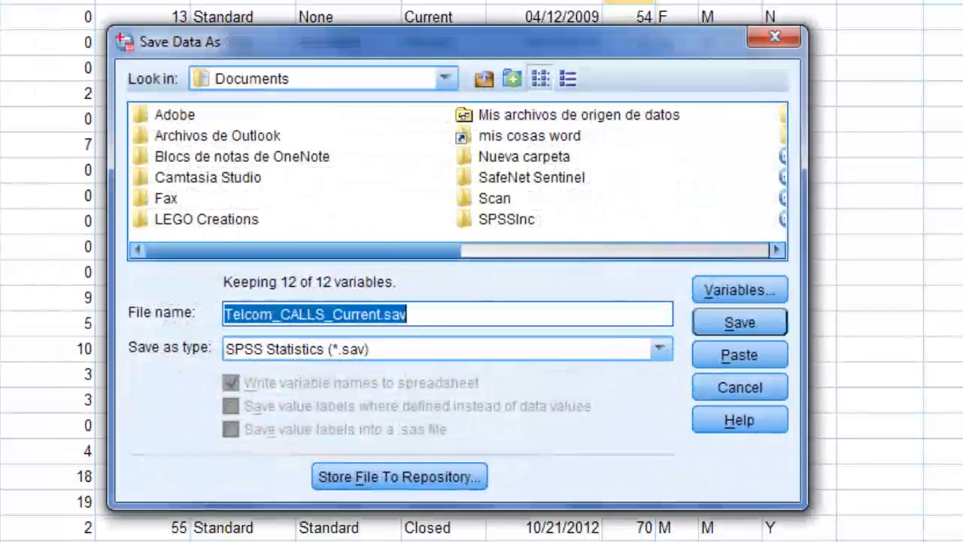
click(283, 316)
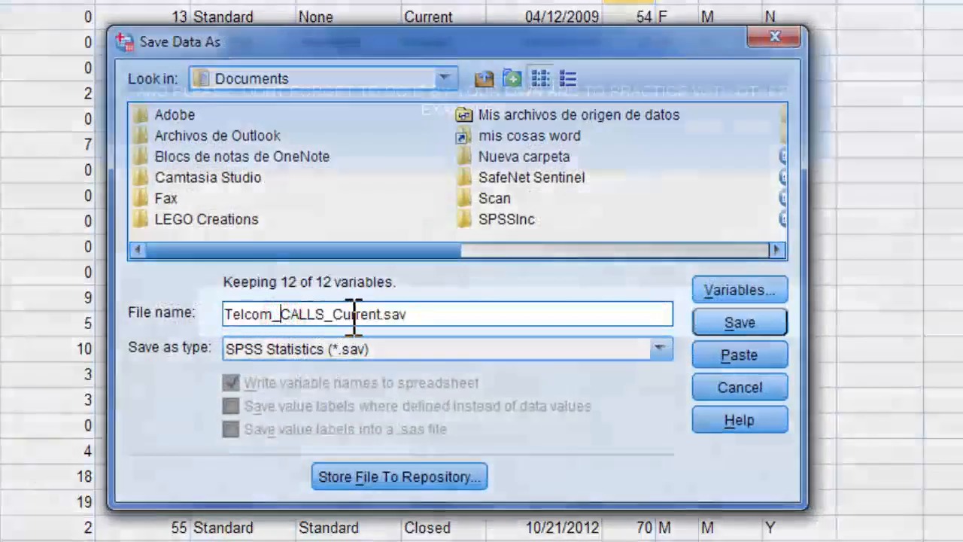
double_click(356, 315)
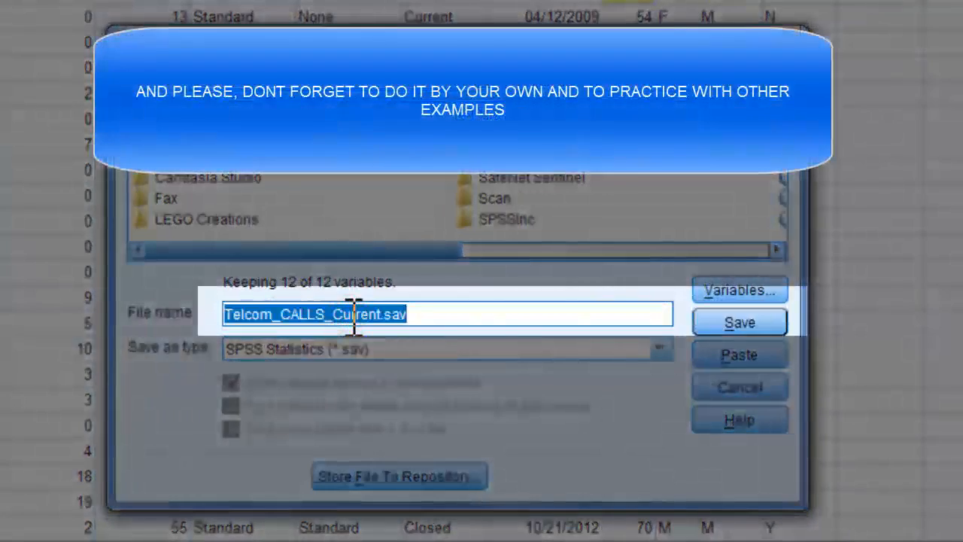
key(Left)
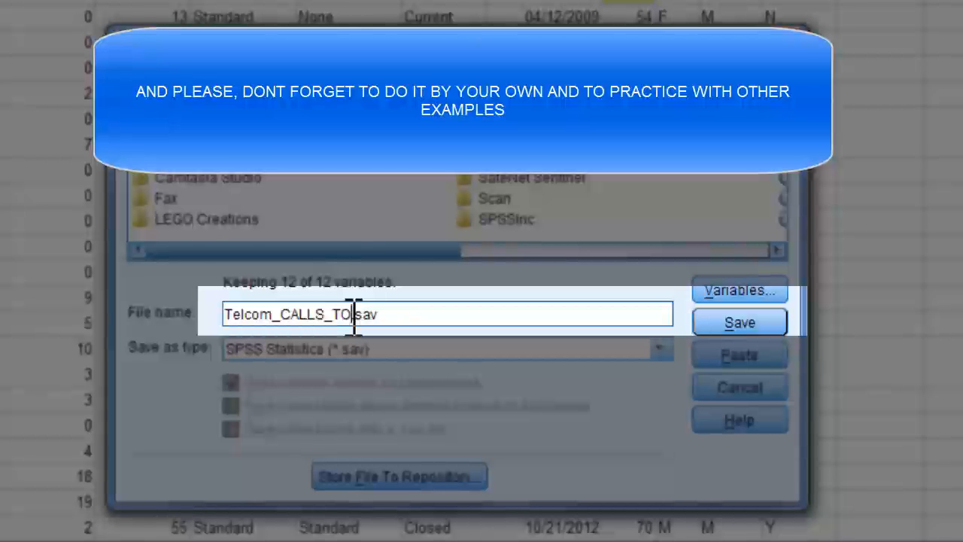
text(TOTALS)
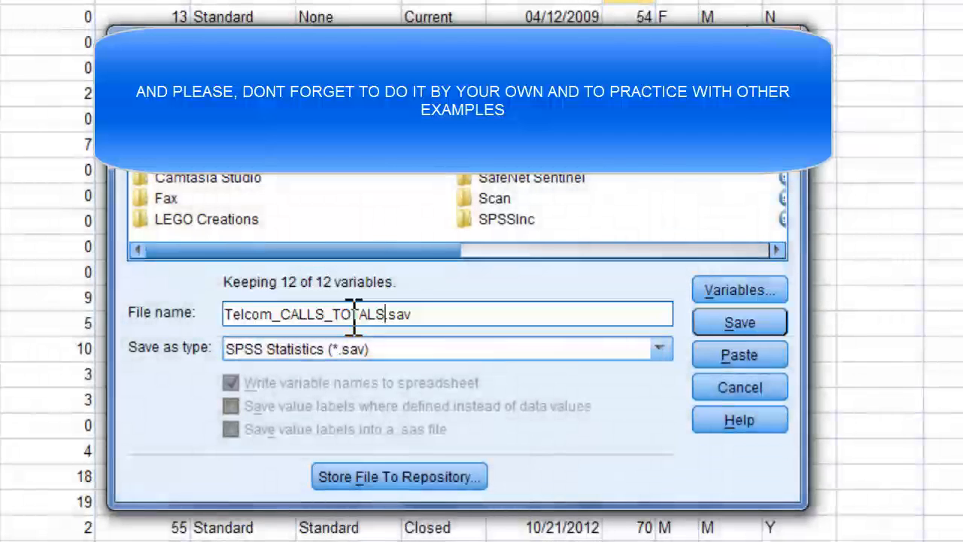